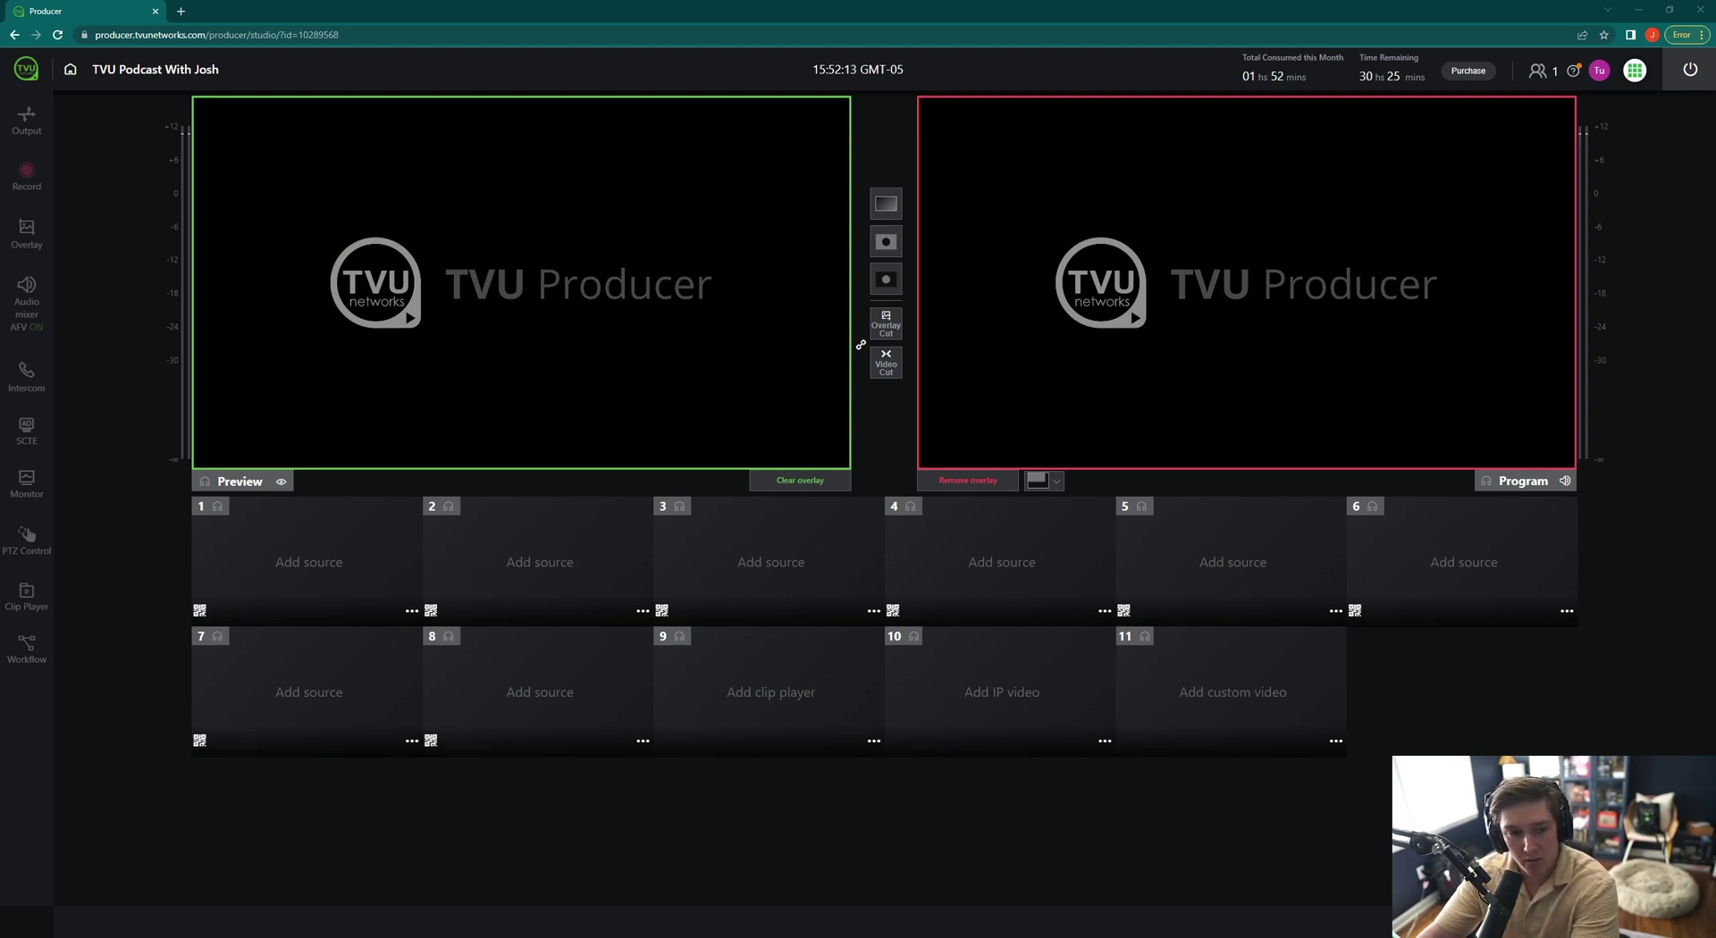
- Pop source 9's clip player out into a Breakout Clip Player tab playing TVU 230530 1-1.mp4
click(770, 692)
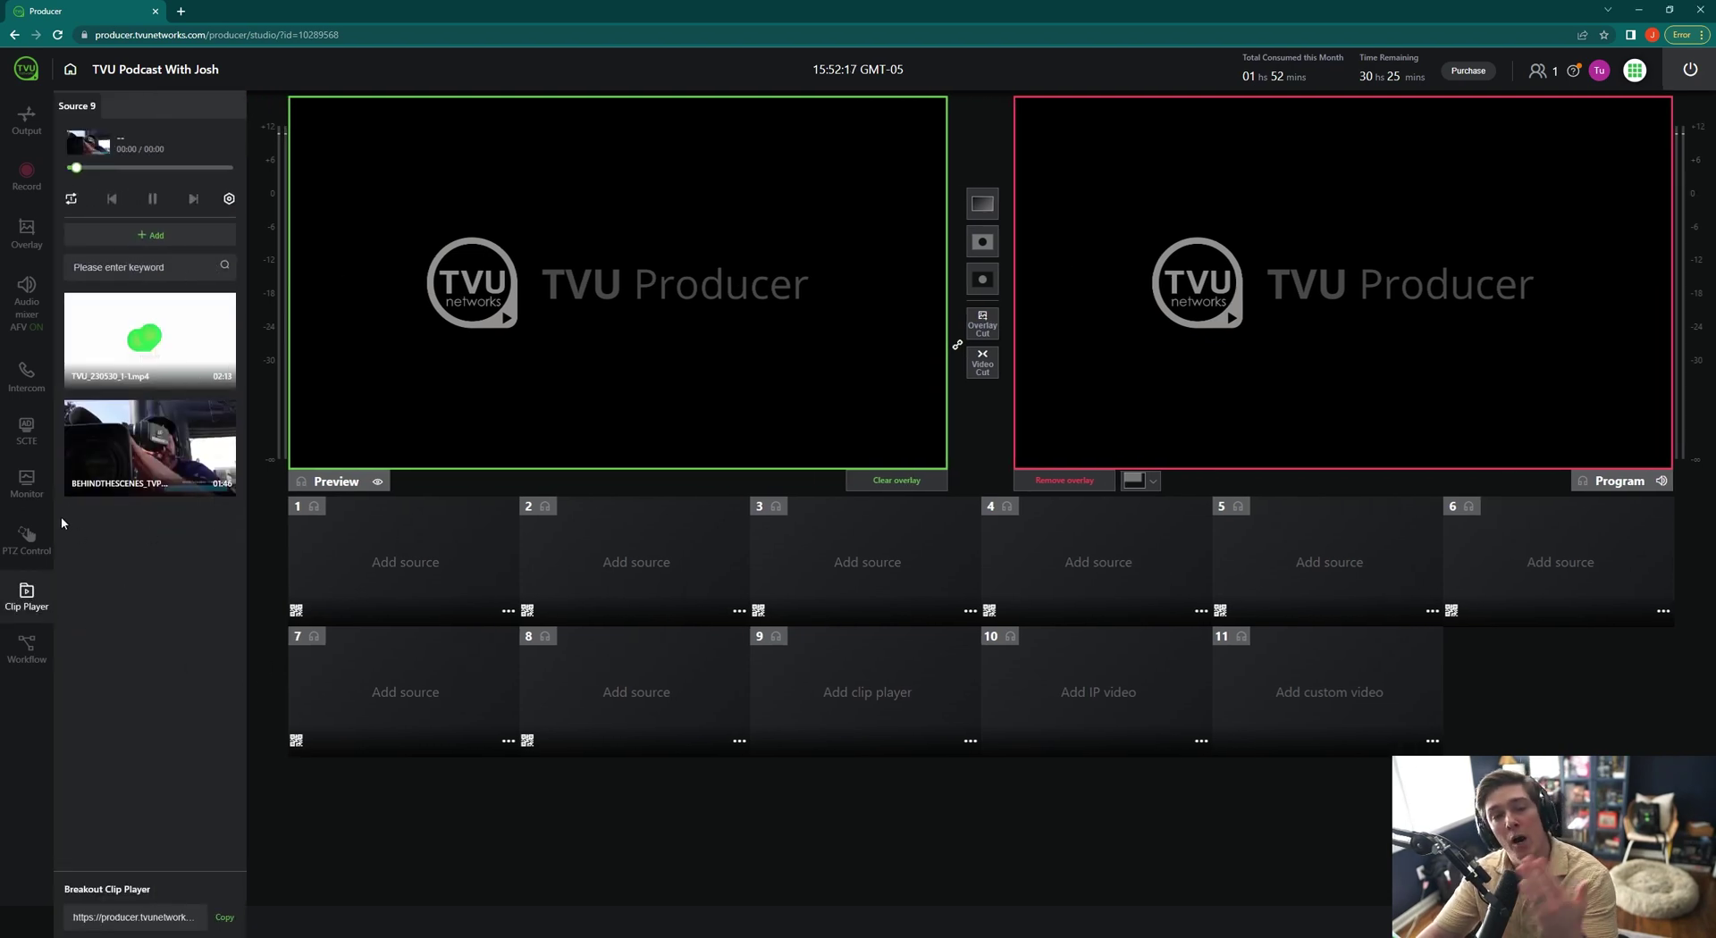
mouse_move(130, 373)
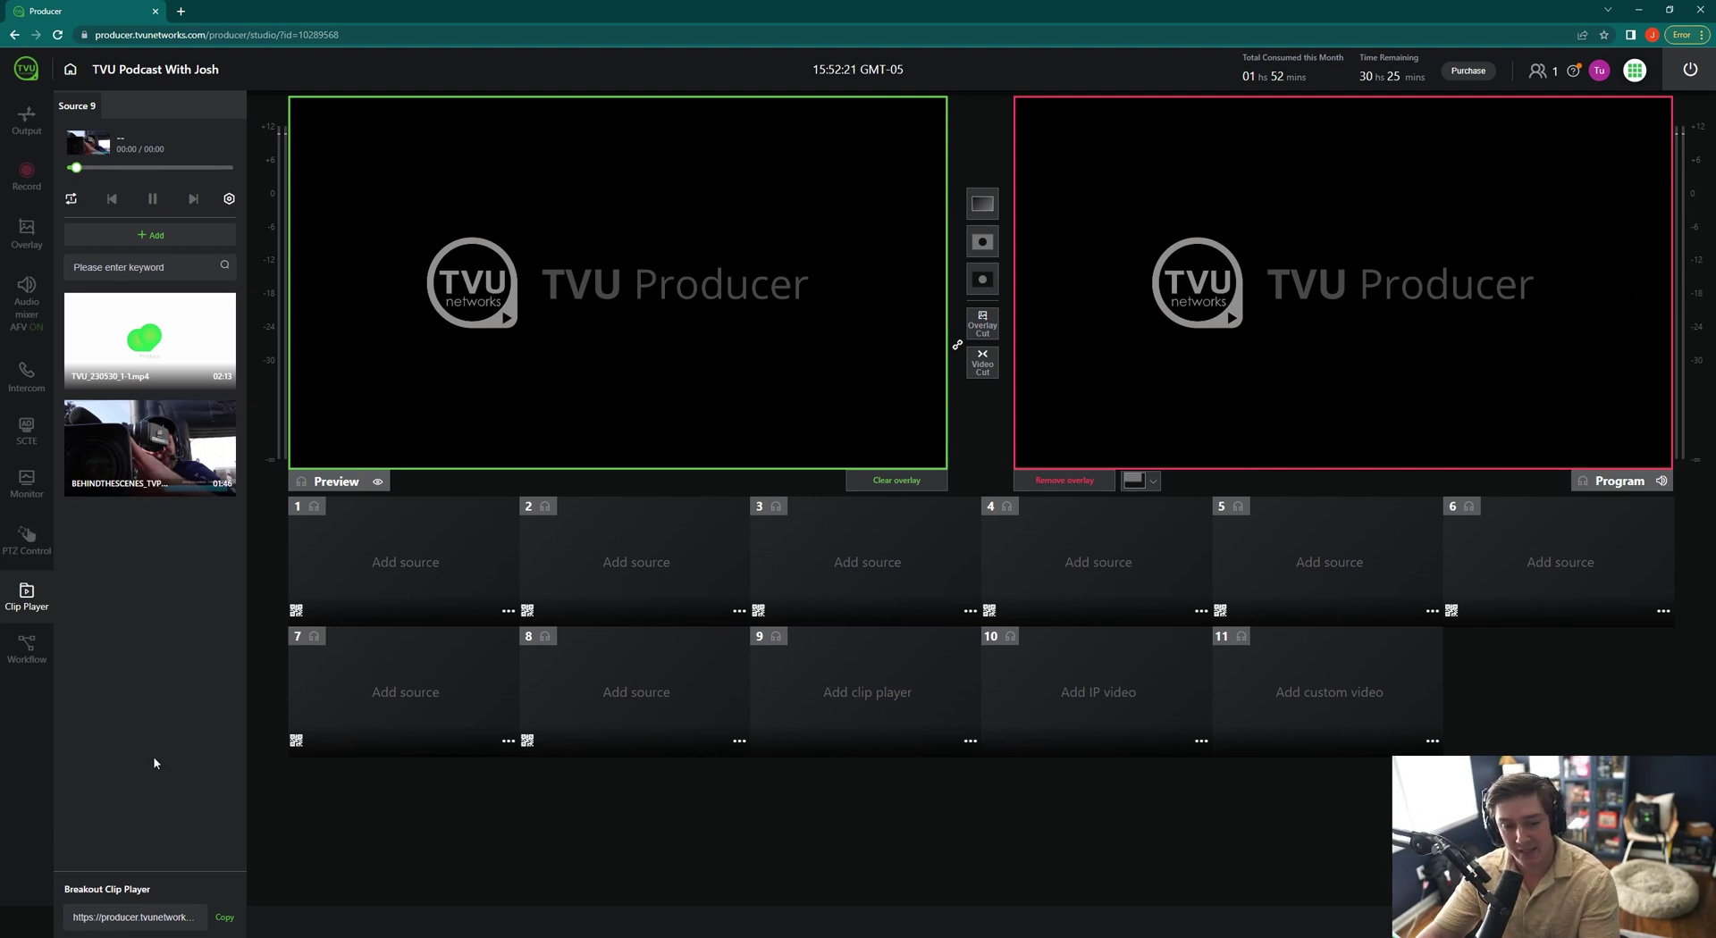
click(146, 917)
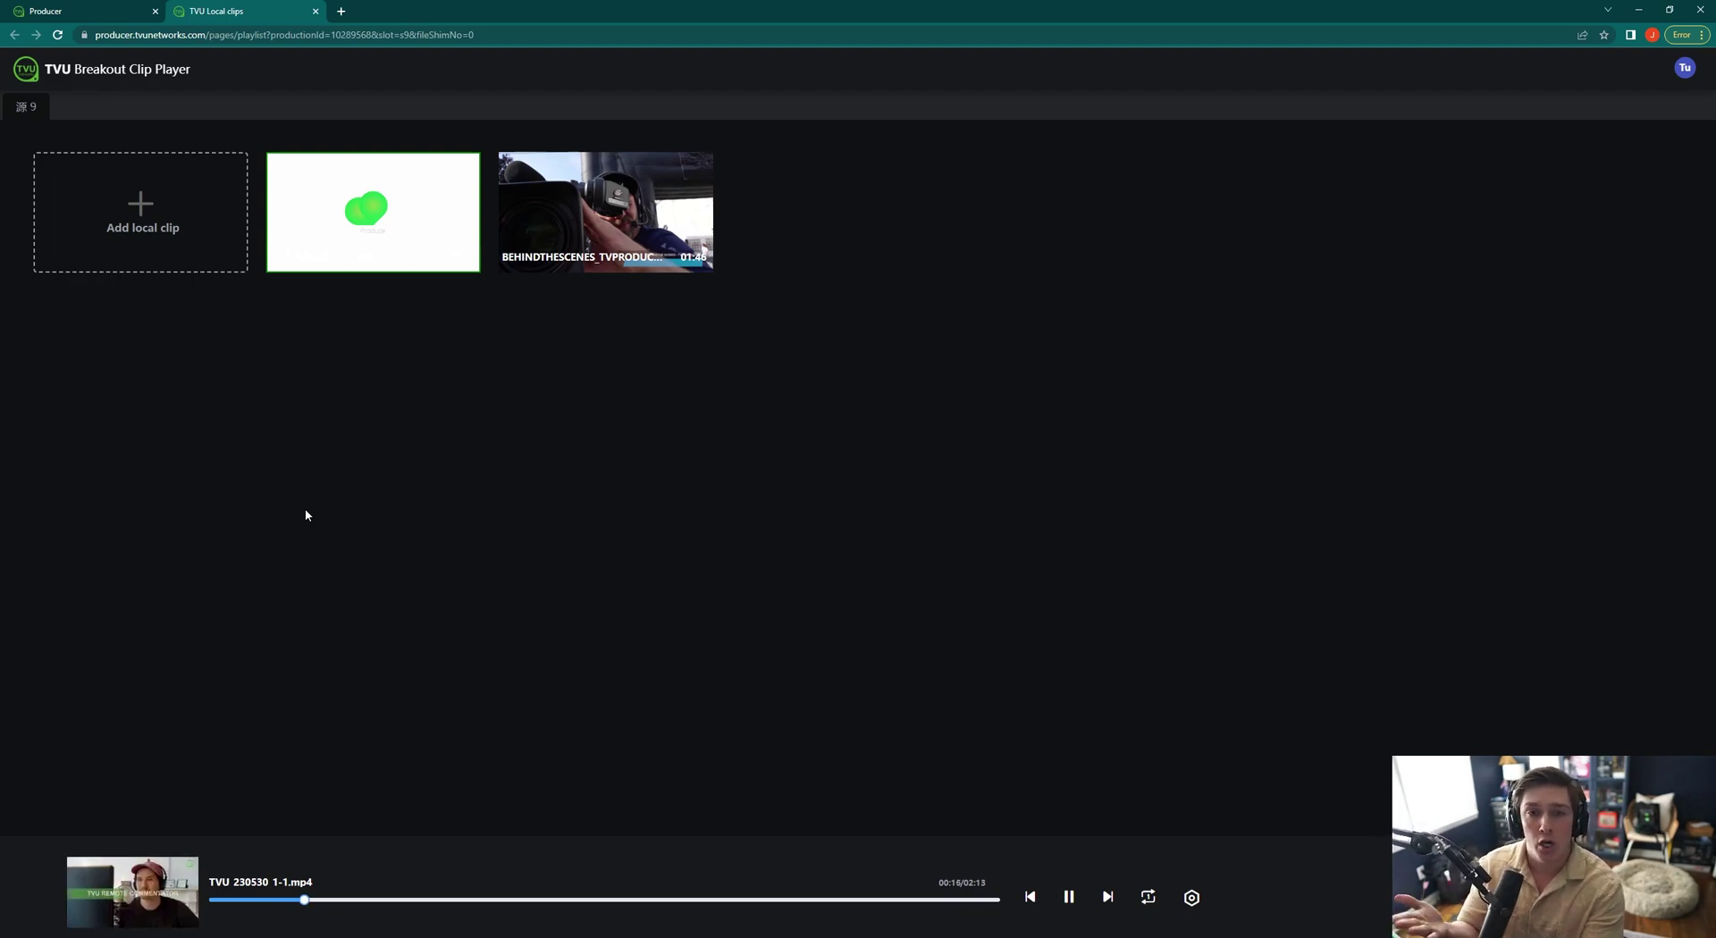
- Close the breakout player tab and switch source 9 to the BEHINDTHESCENES_TVPRODUCTION clip
click(314, 11)
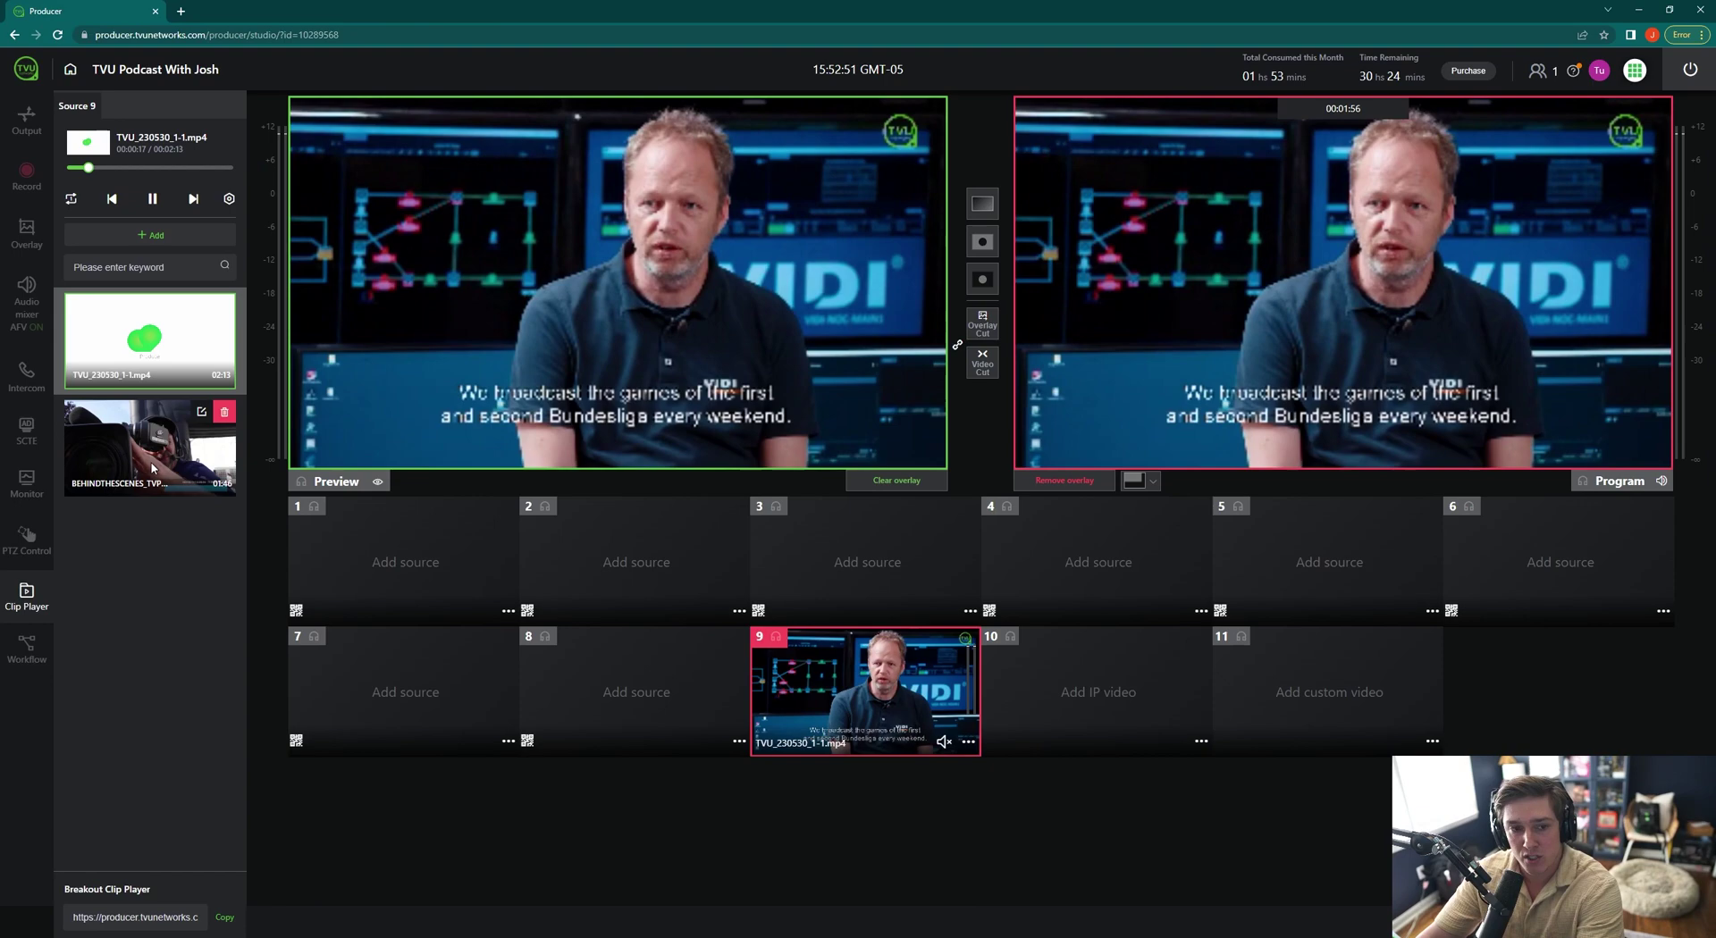
click(150, 445)
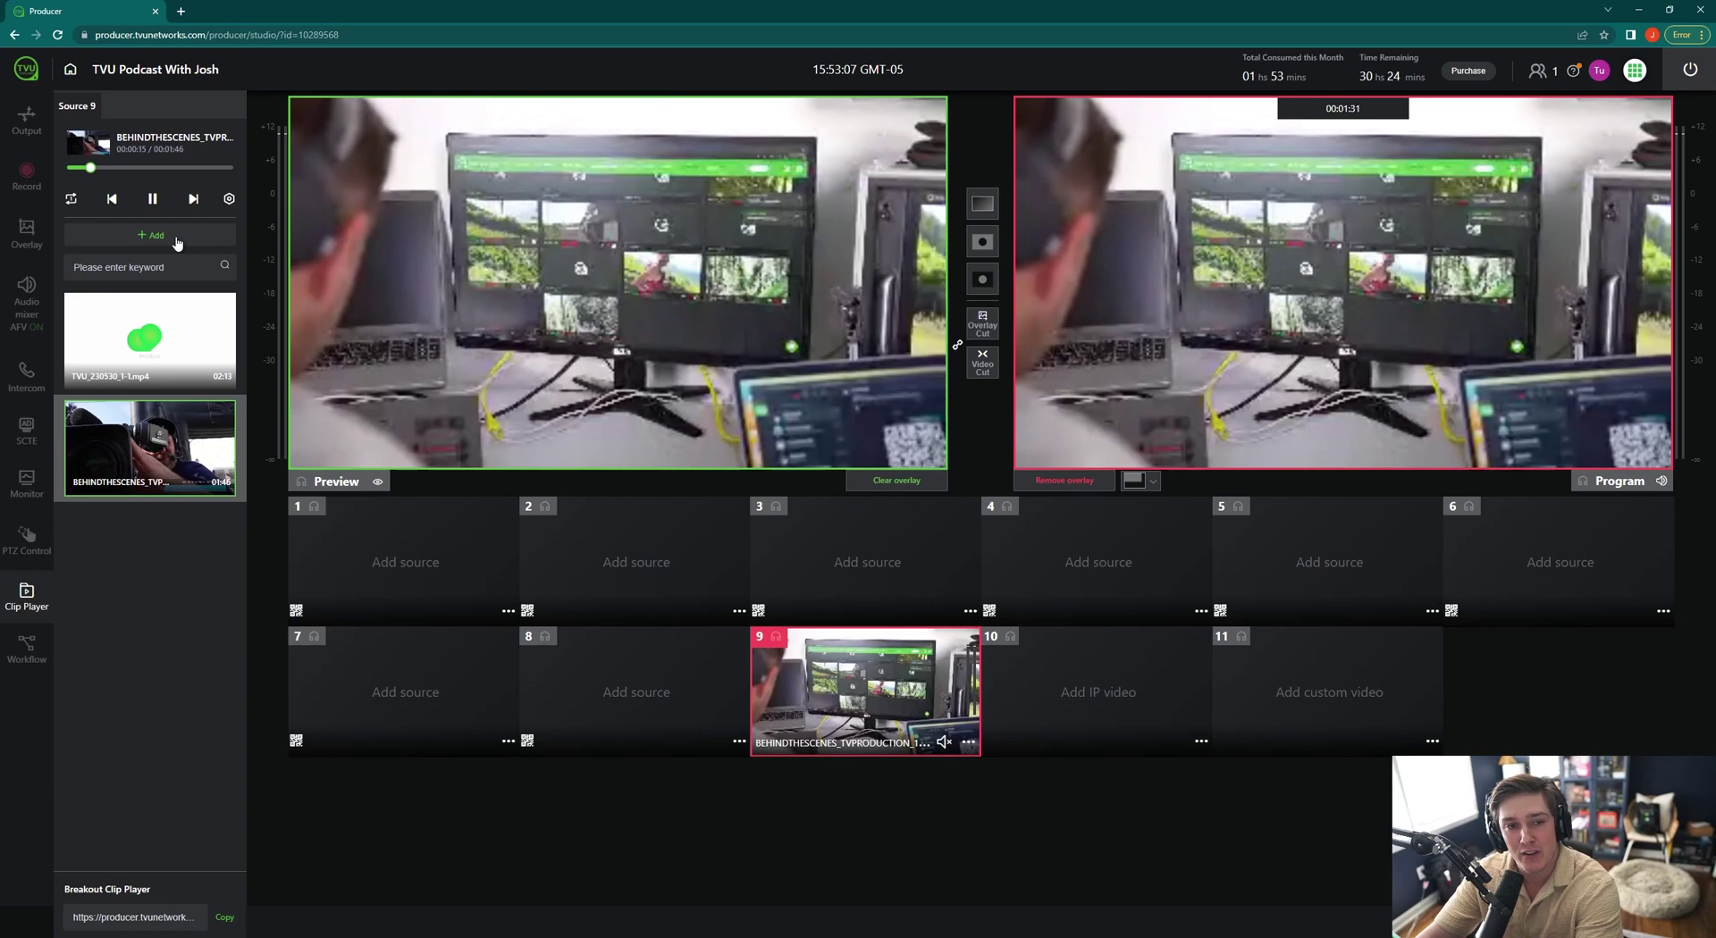
- Upload Video TVU logo Intro v2.mp4 from the computer into source 9 and play it
click(177, 240)
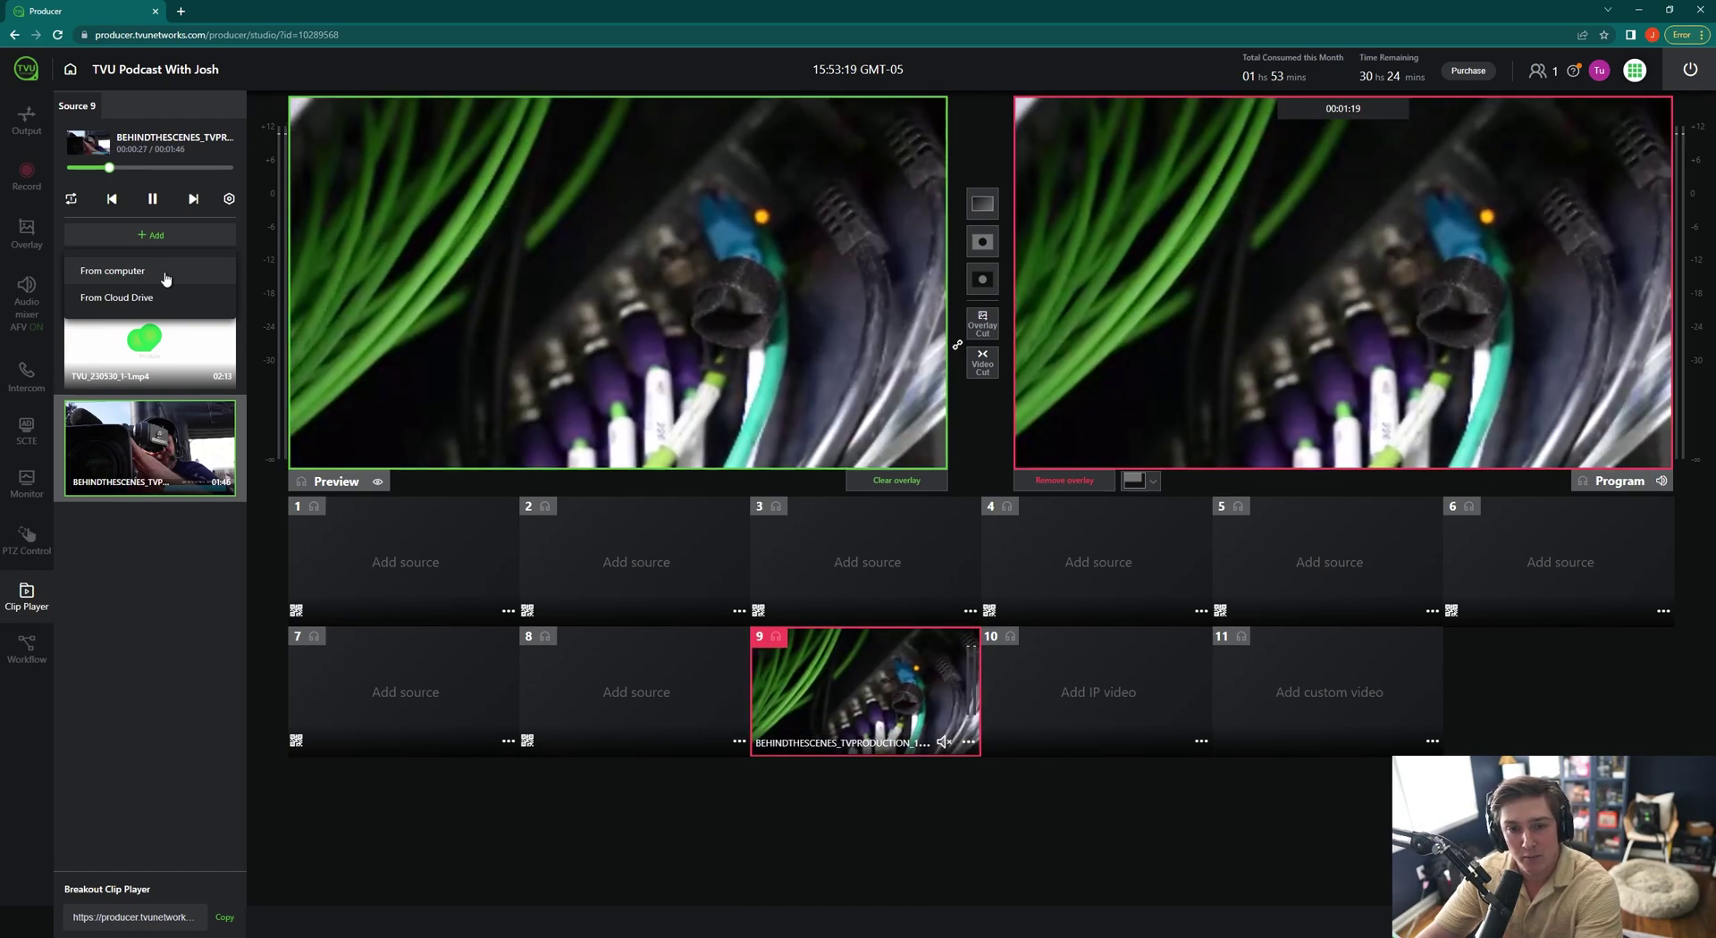
click(120, 277)
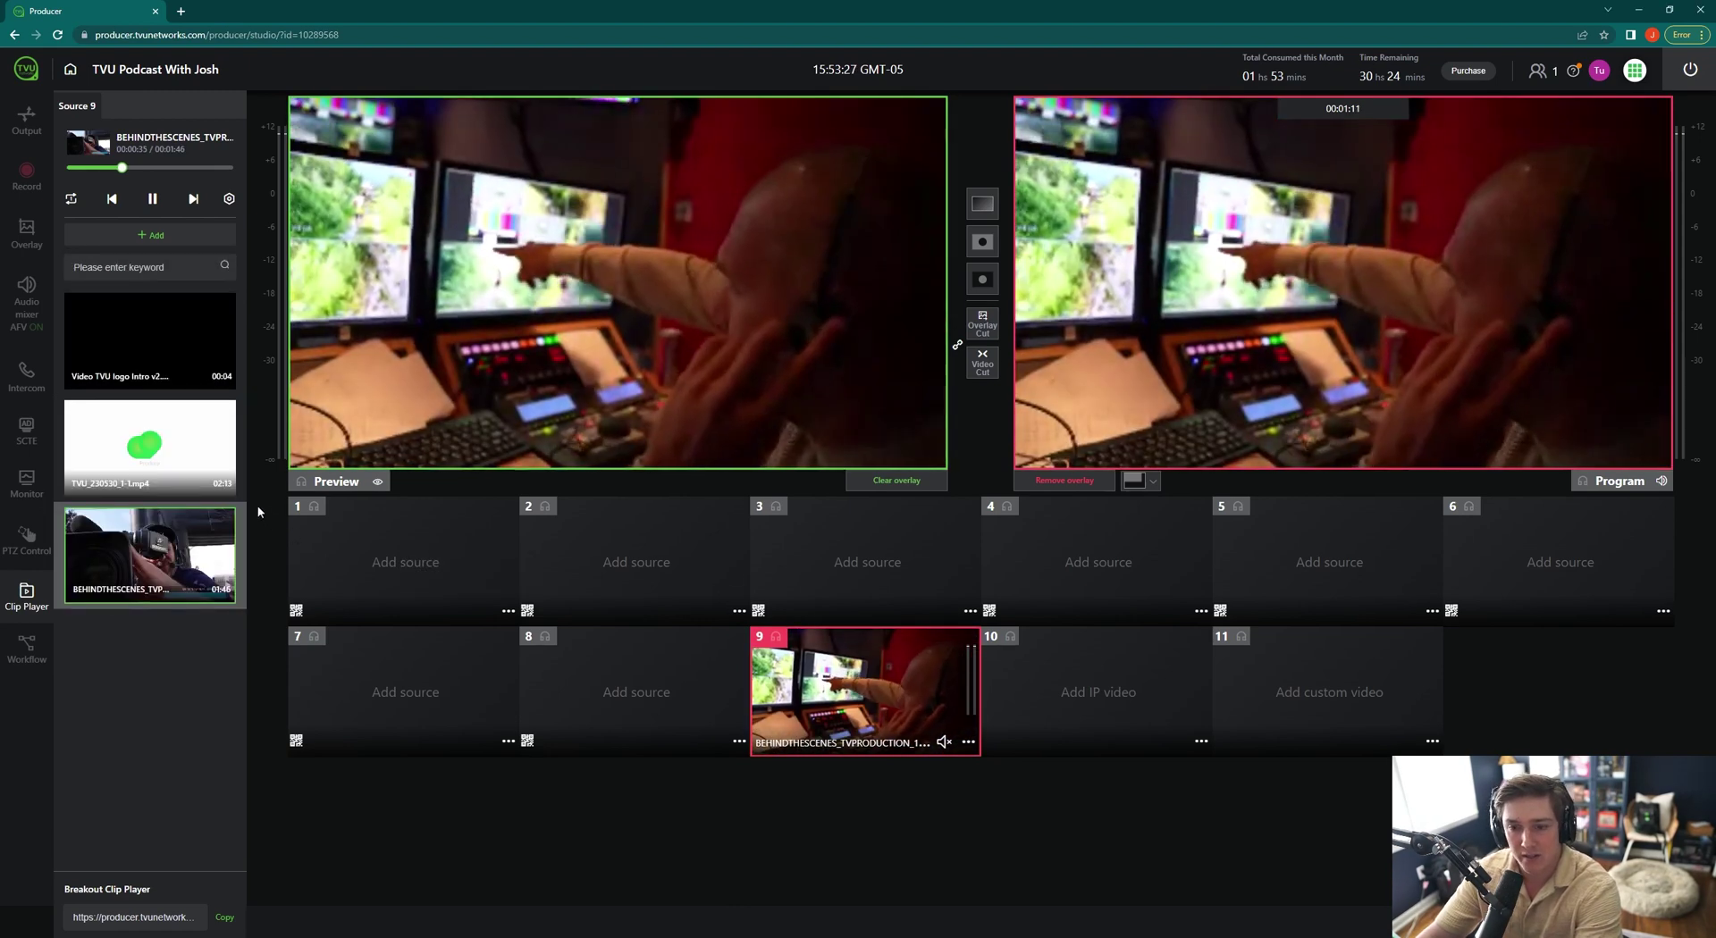
click(149, 352)
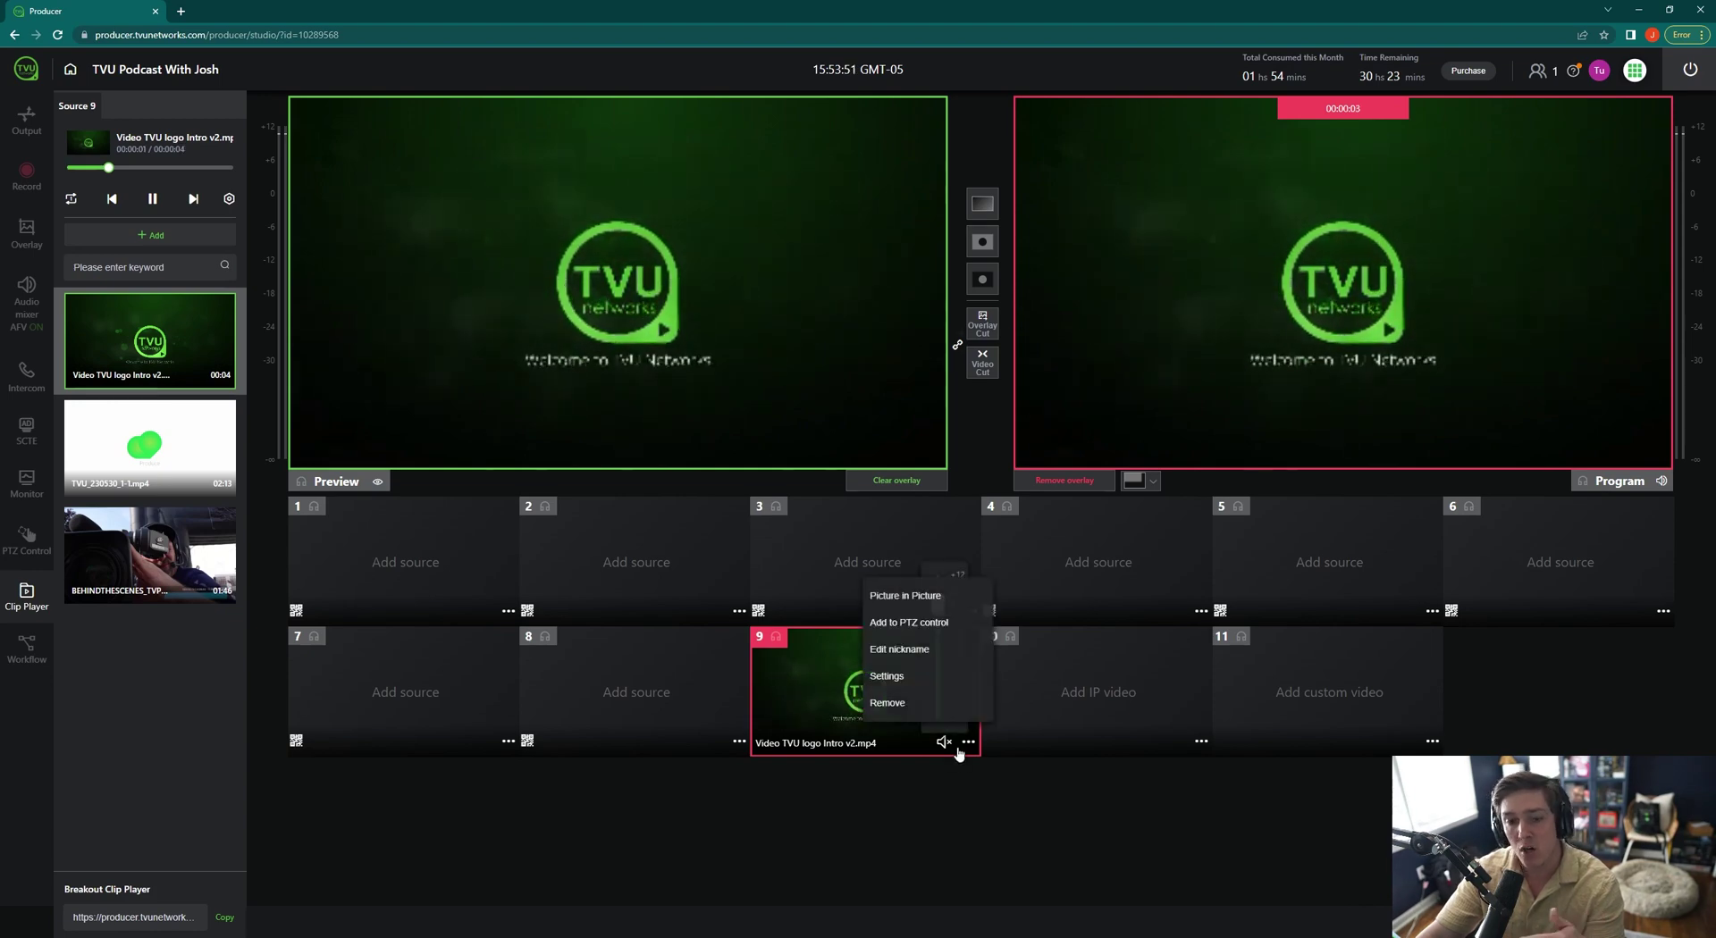
- Switch source 9 through TVU_230530_1-1.mp4 and the behind-the-scenes clip, ending on the TVU logo intro
mouse_move(944, 741)
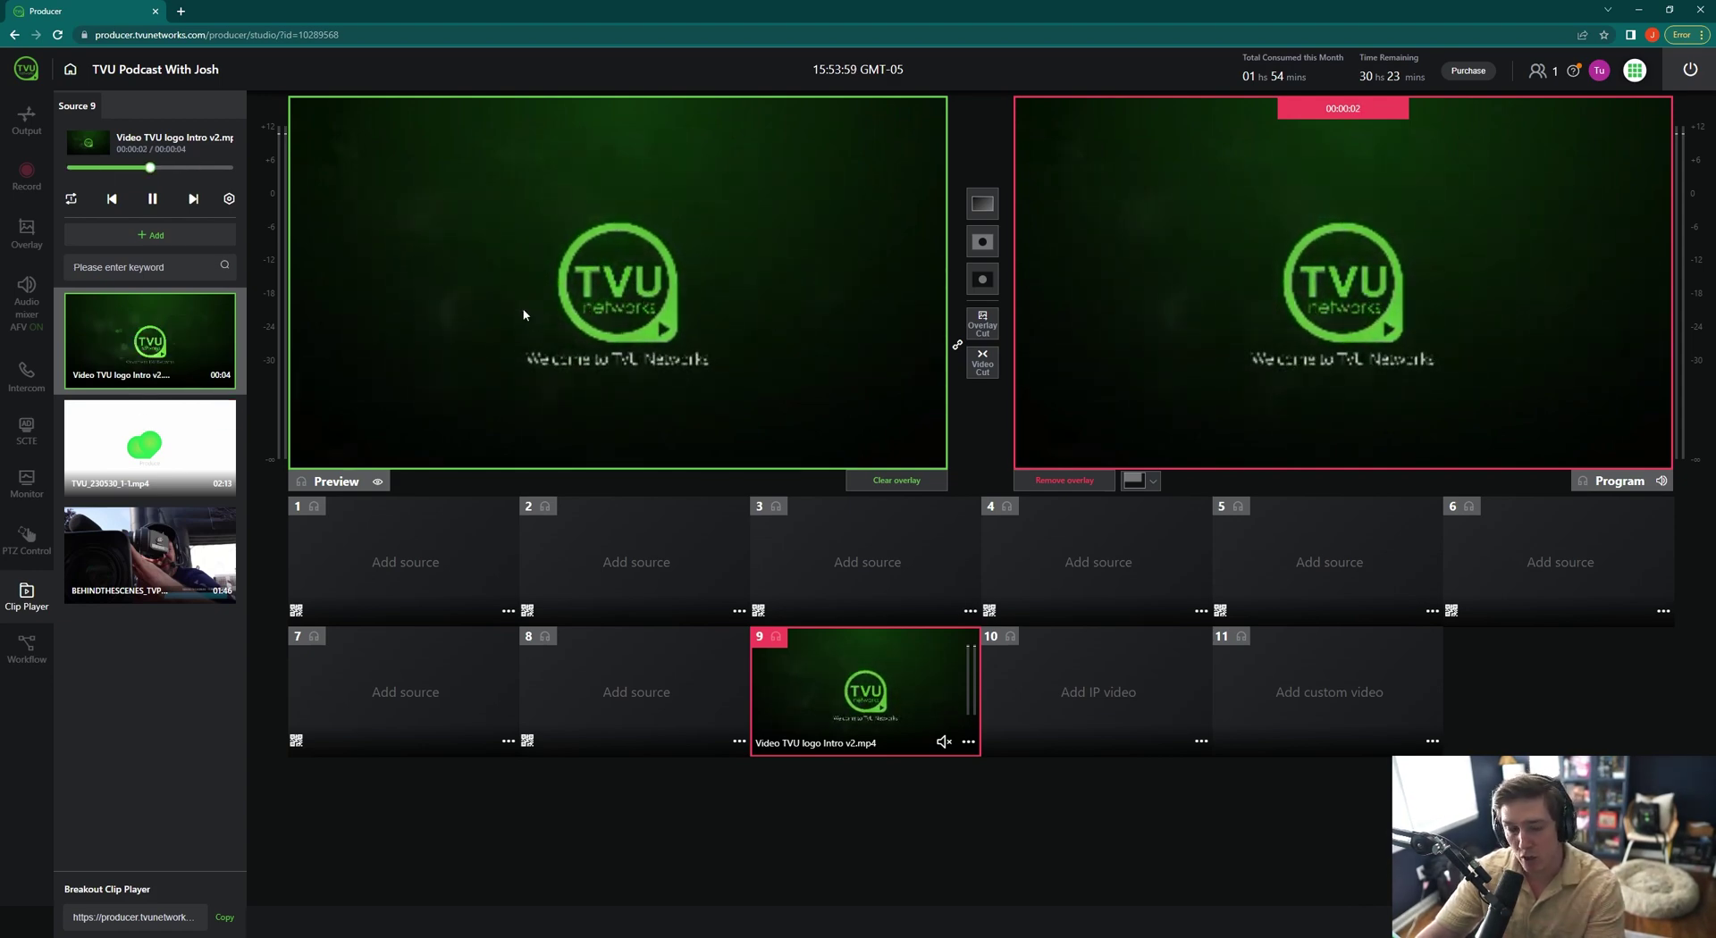
click(150, 447)
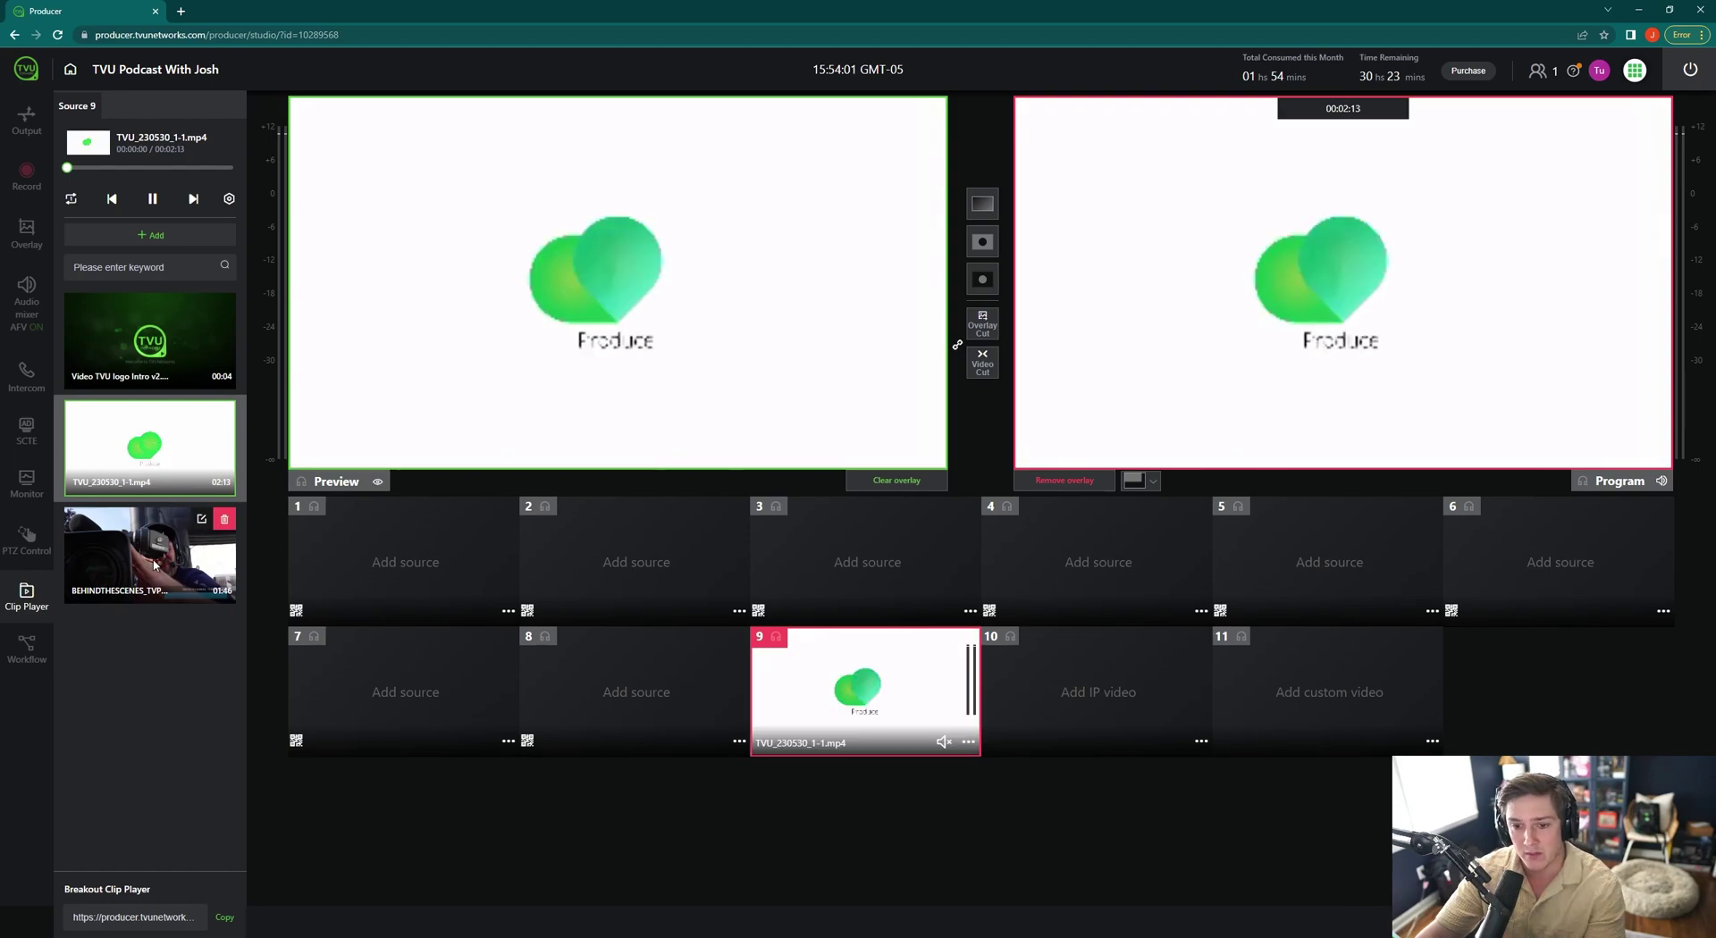
click(153, 565)
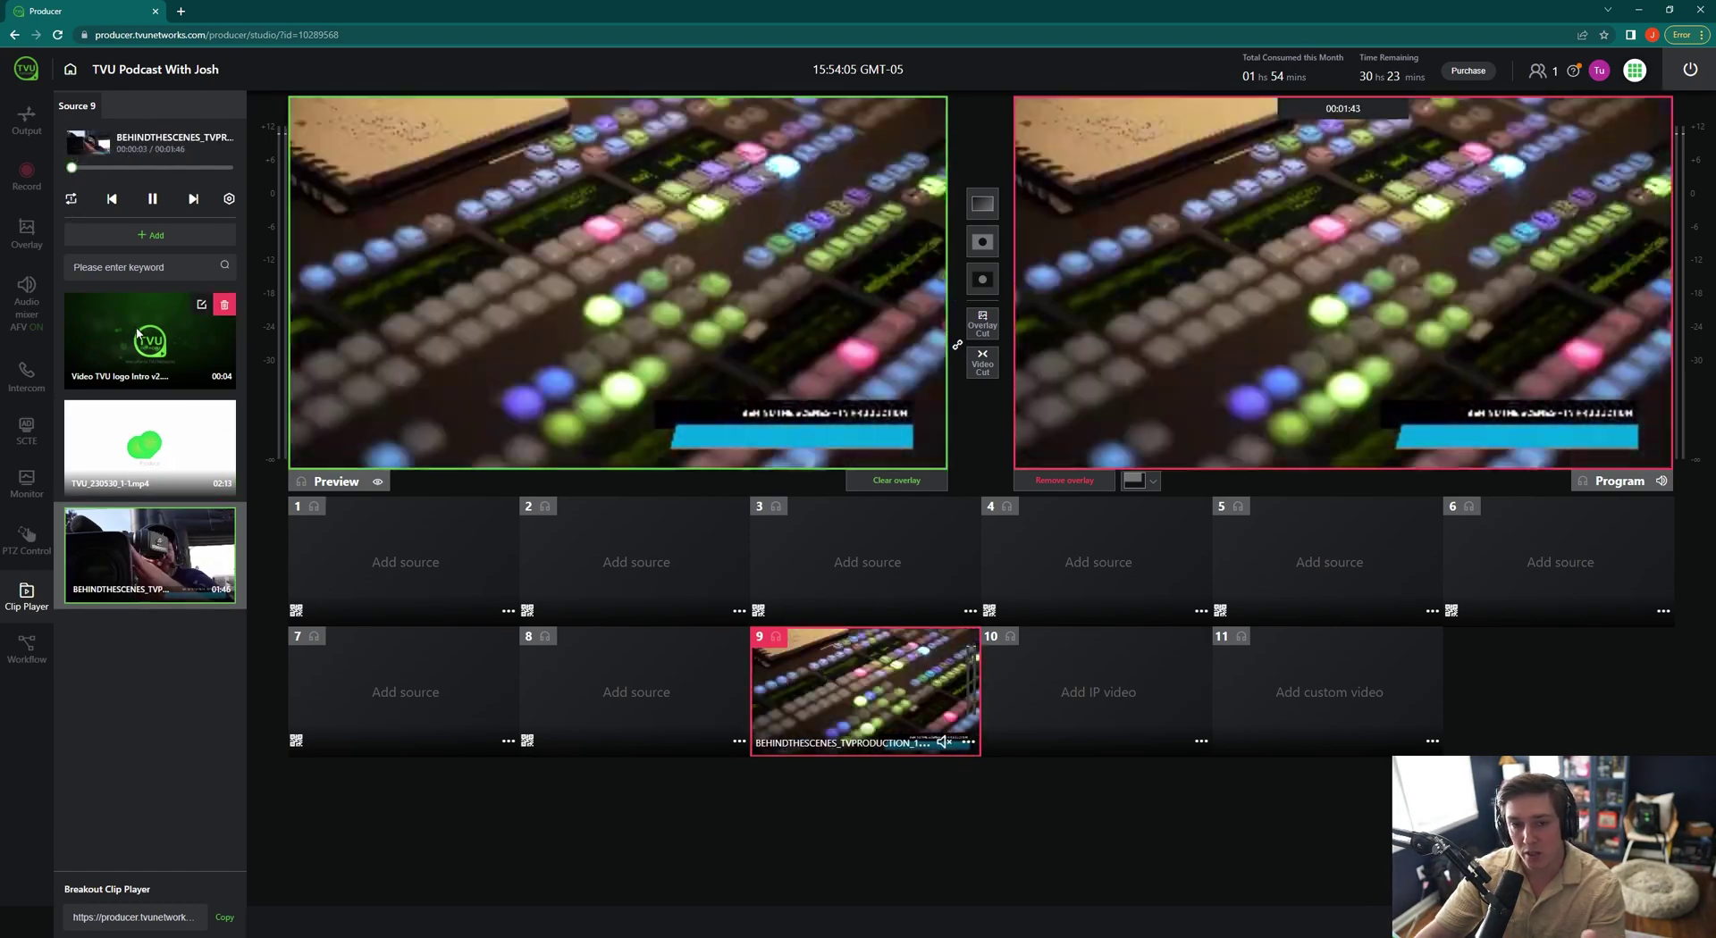
click(137, 333)
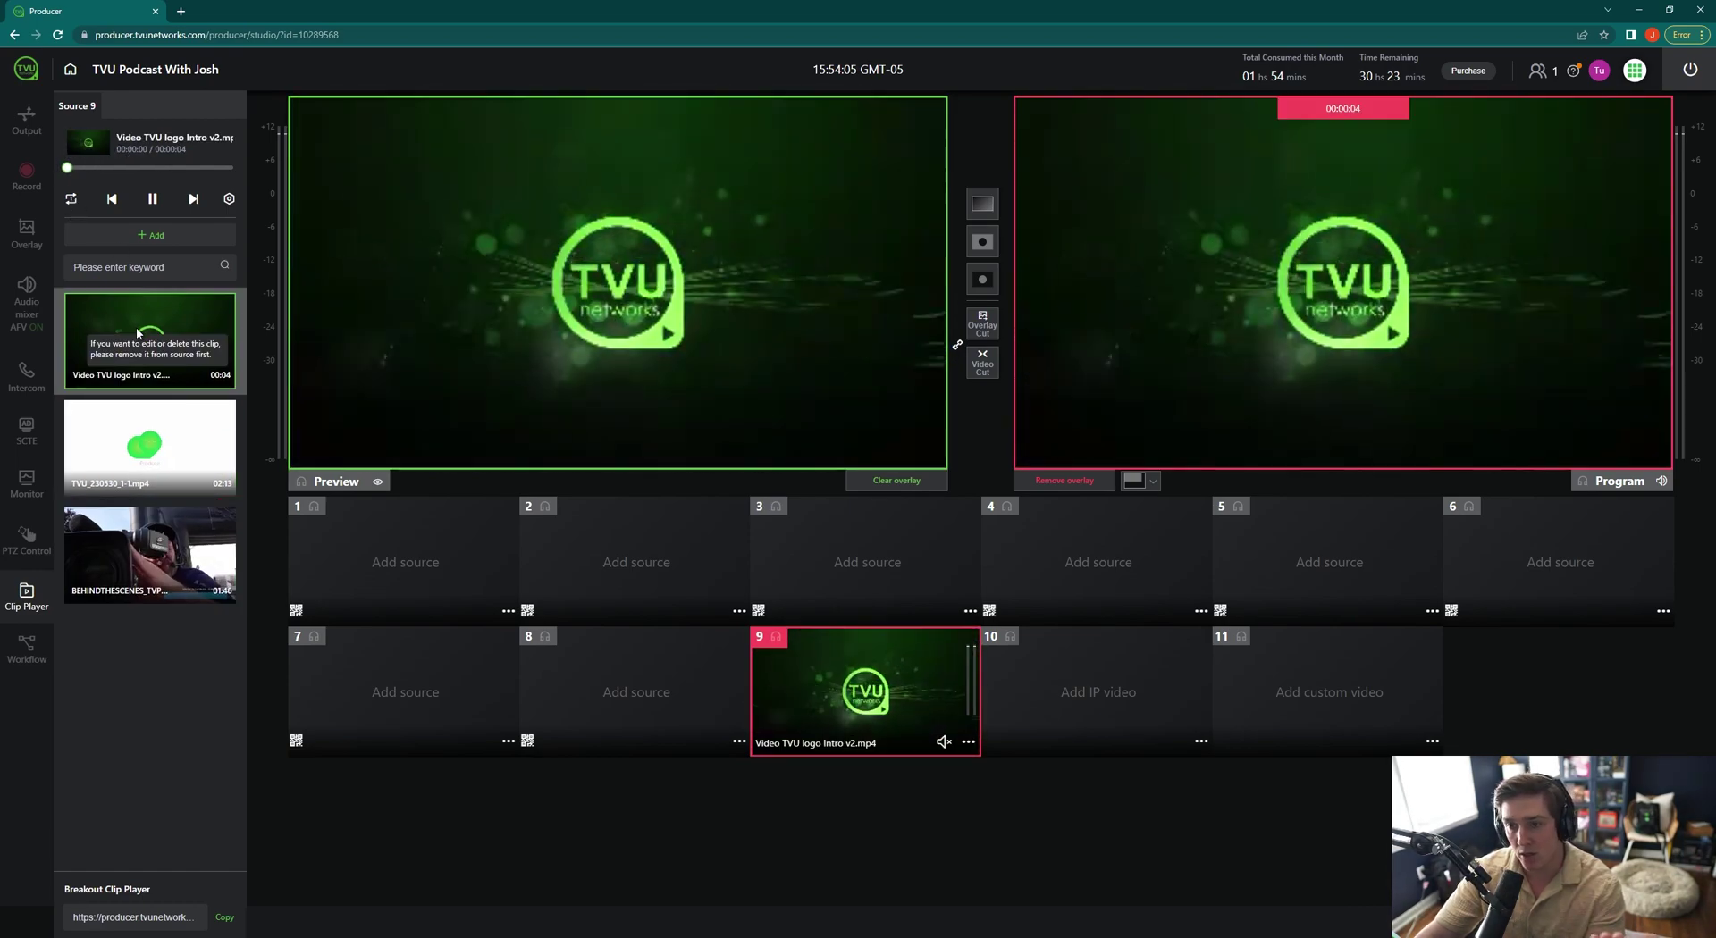
- Cycle source 9's loop mode through its options to Loop all clips
click(71, 200)
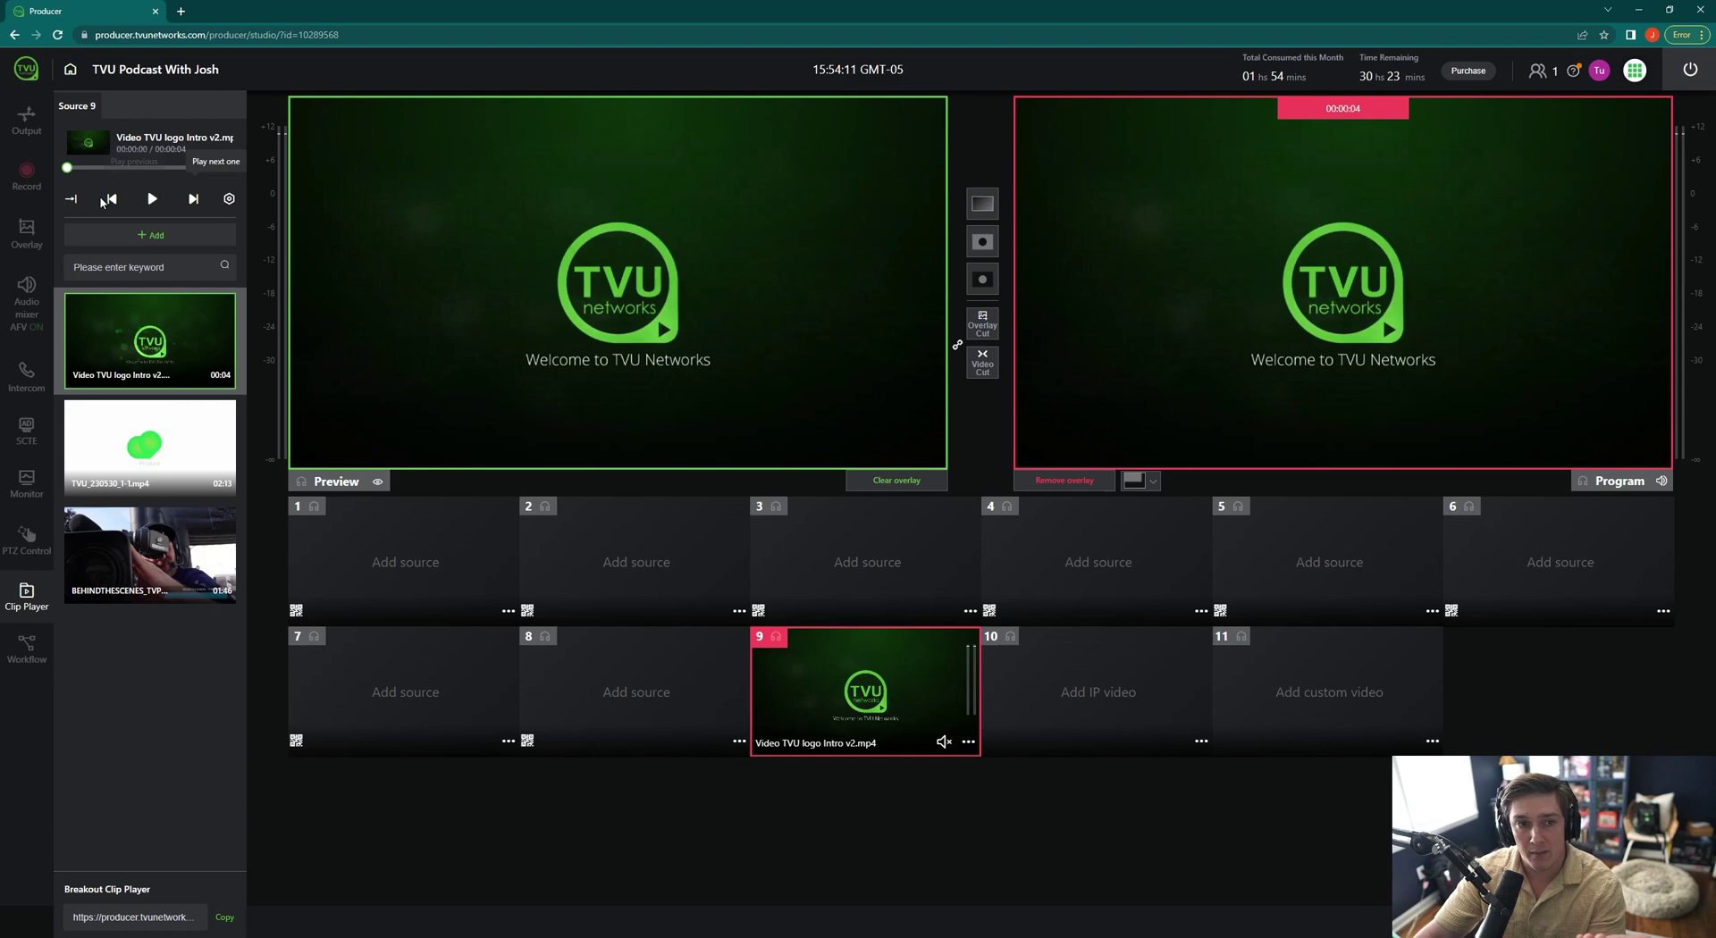
click(71, 200)
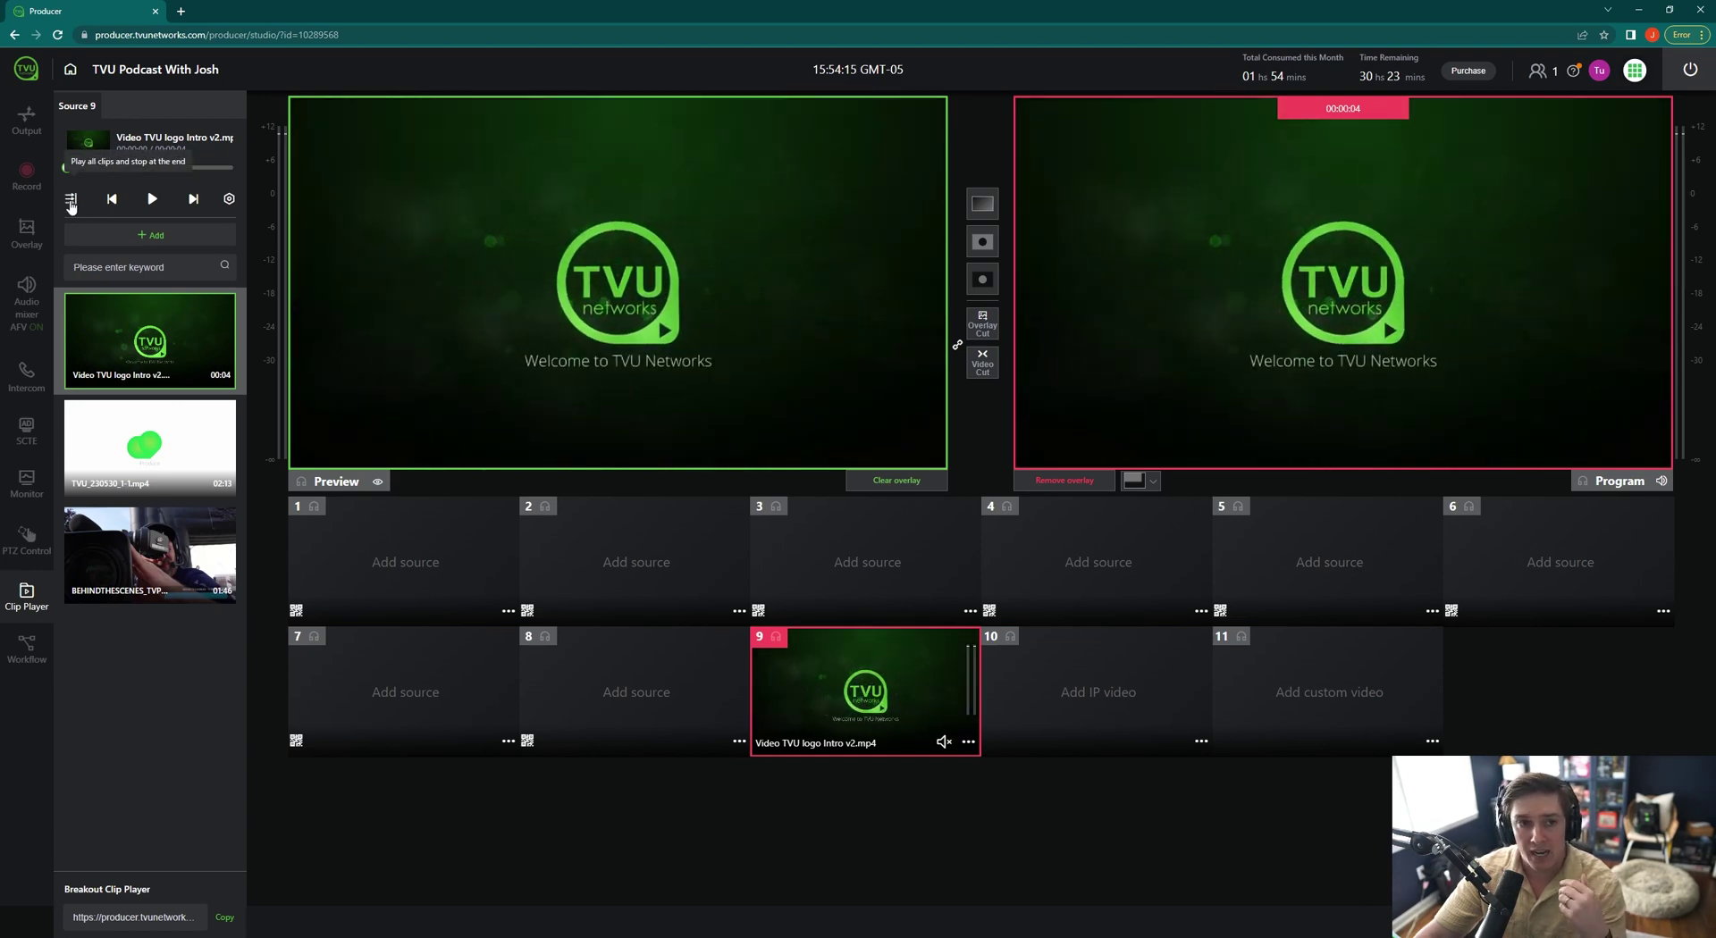
click(72, 200)
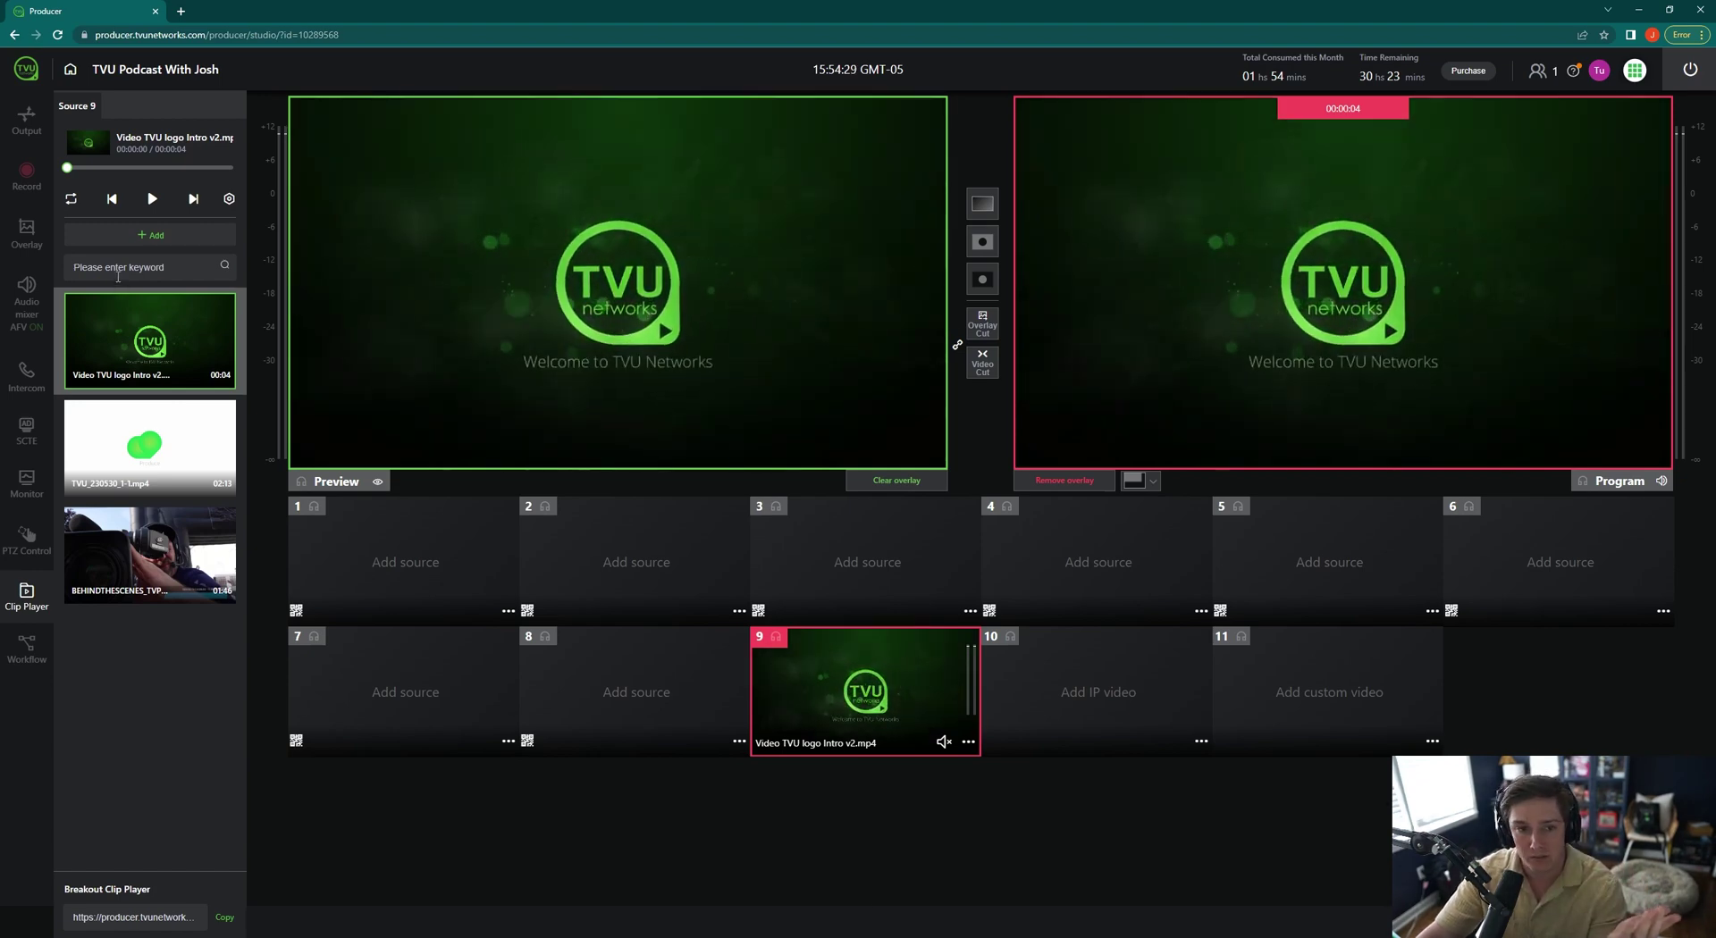
- Restart playback and skip ahead to the behind-the-scenes clip
click(152, 200)
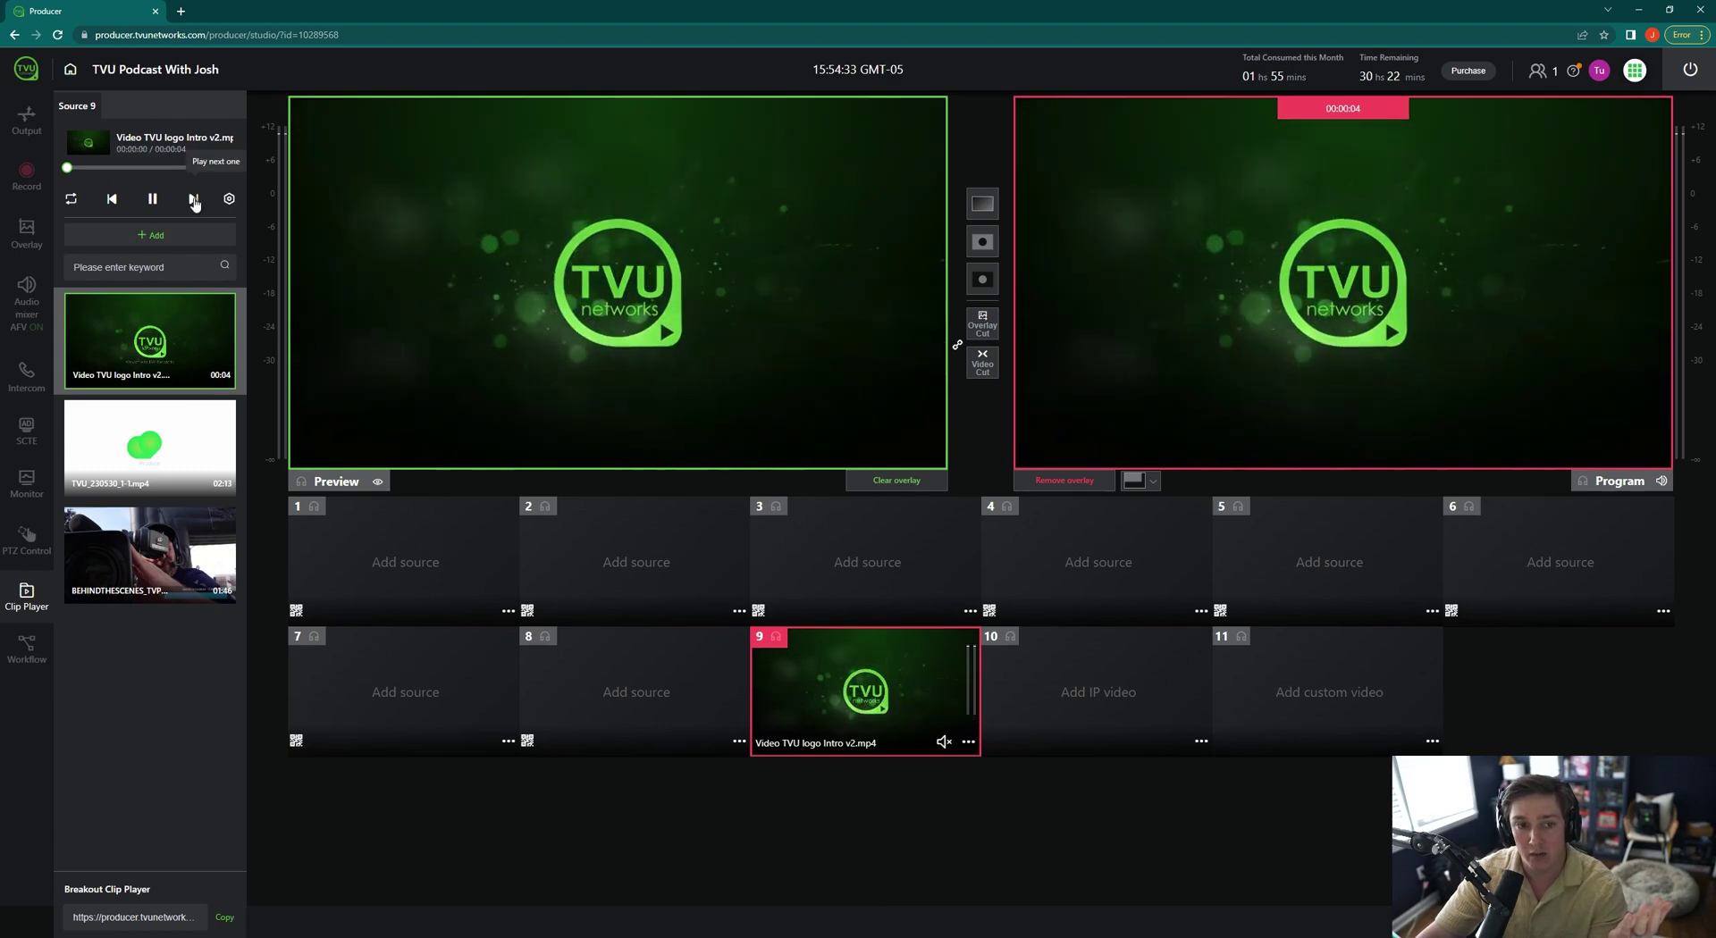
click(194, 200)
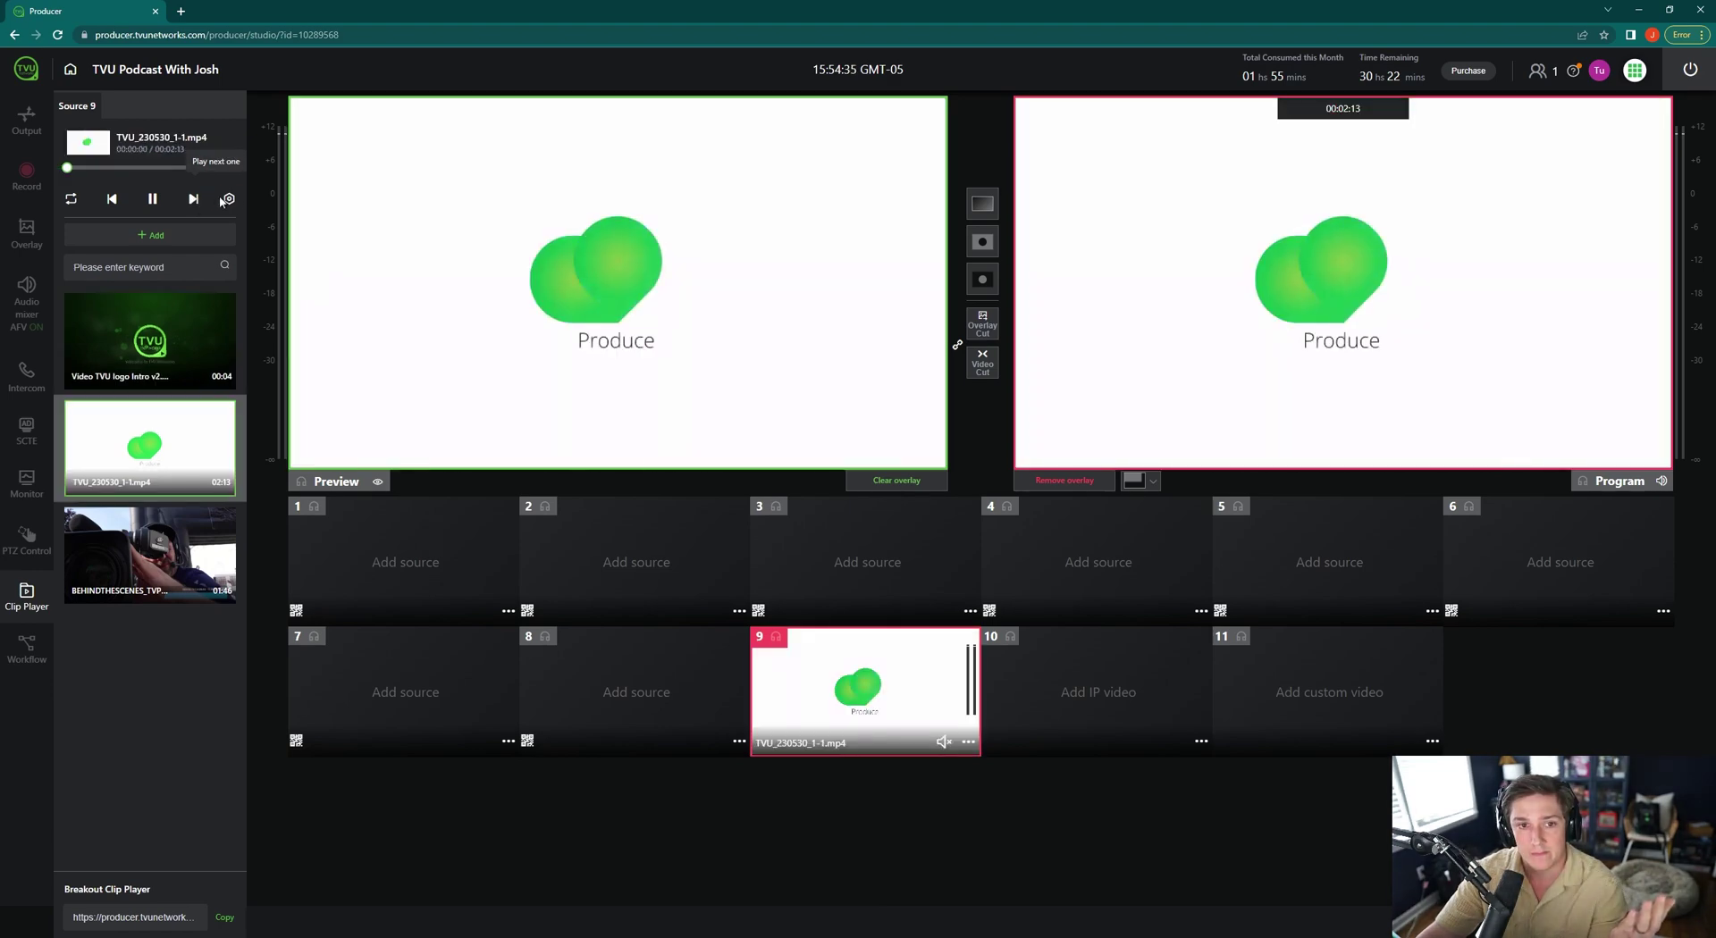
click(222, 201)
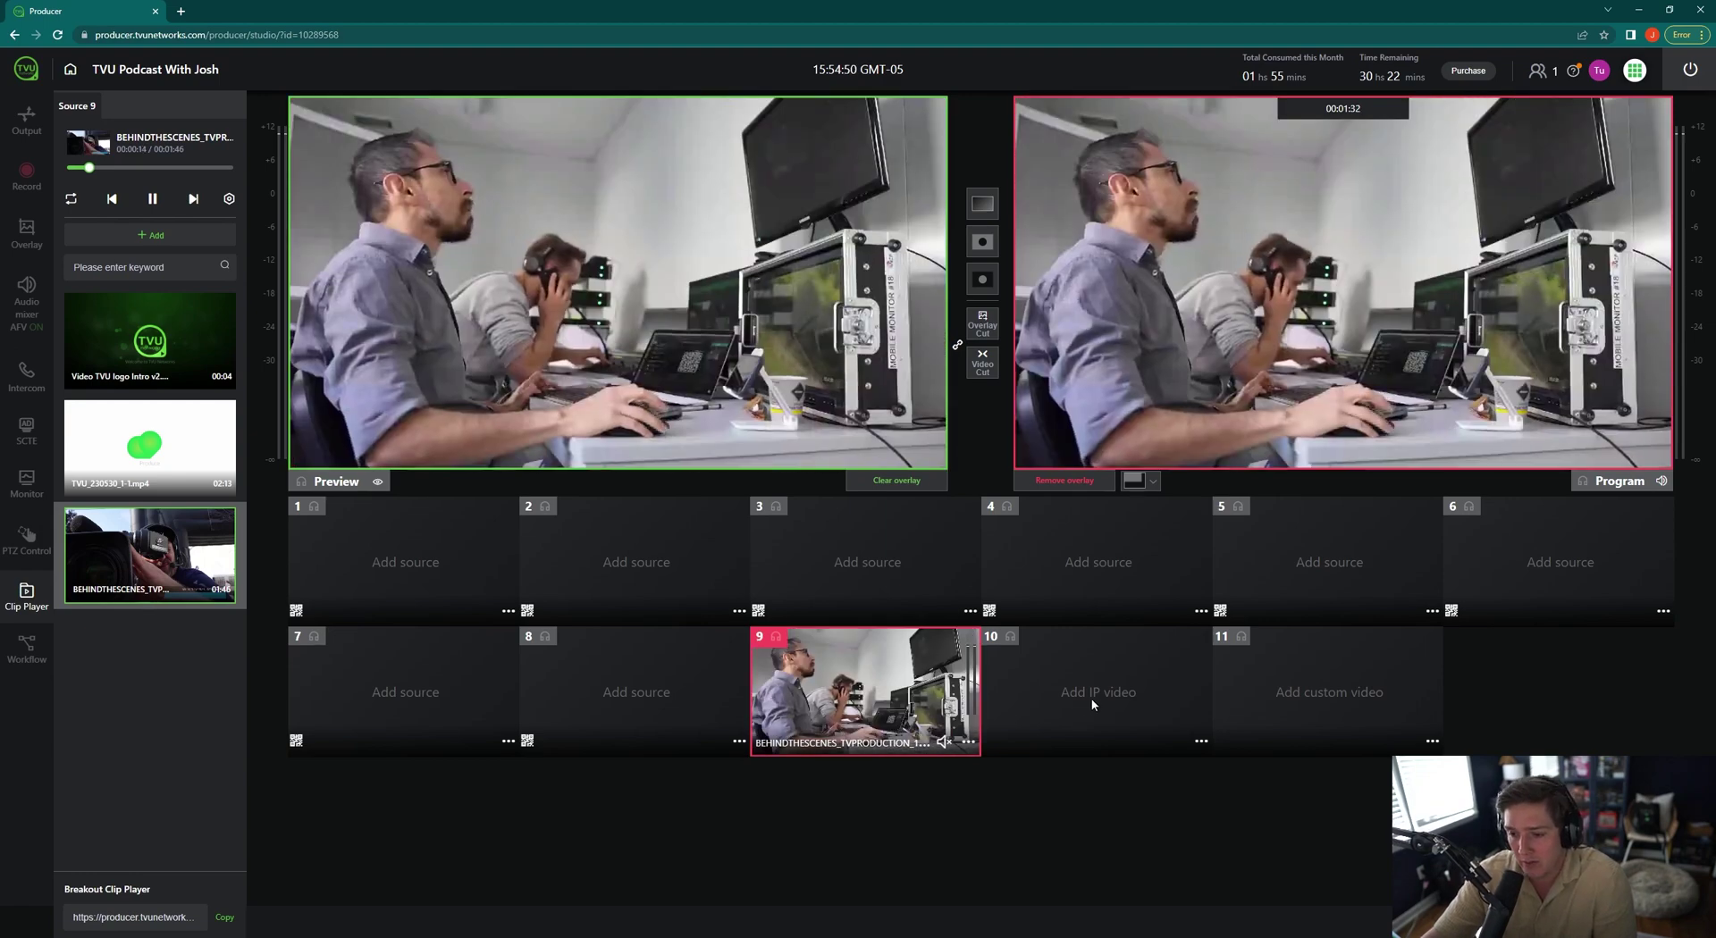
- Add a YouTube link to slot 10 as a new external IP source named 'TVU RPS Video'
click(1092, 704)
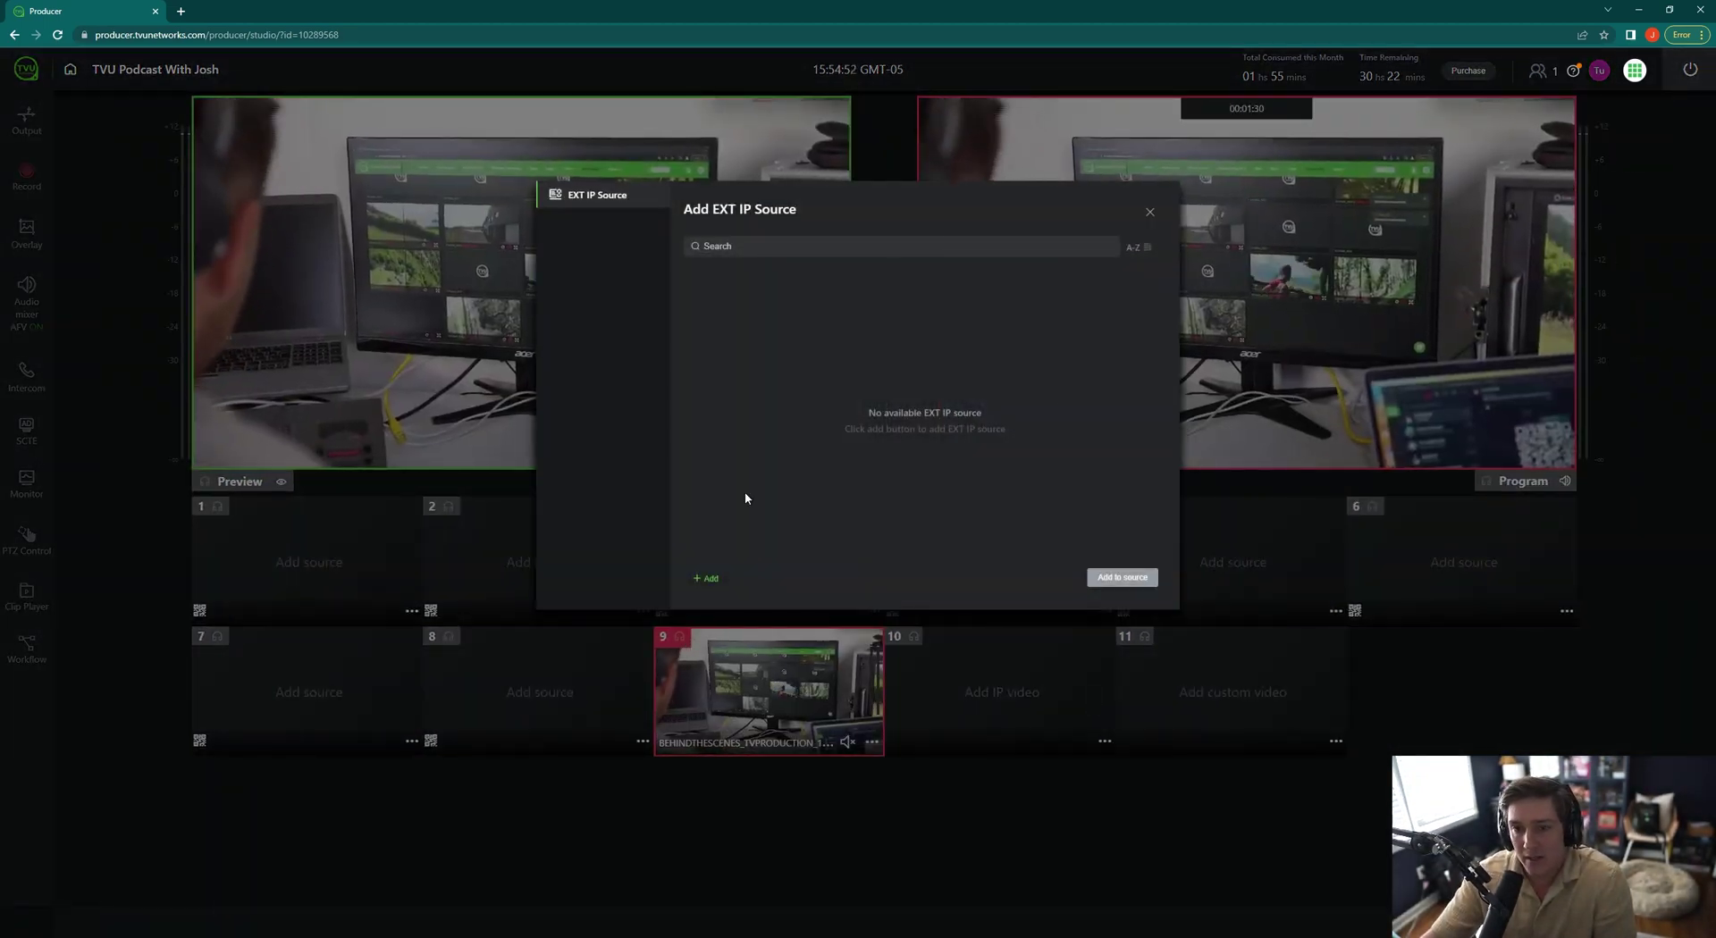
click(709, 579)
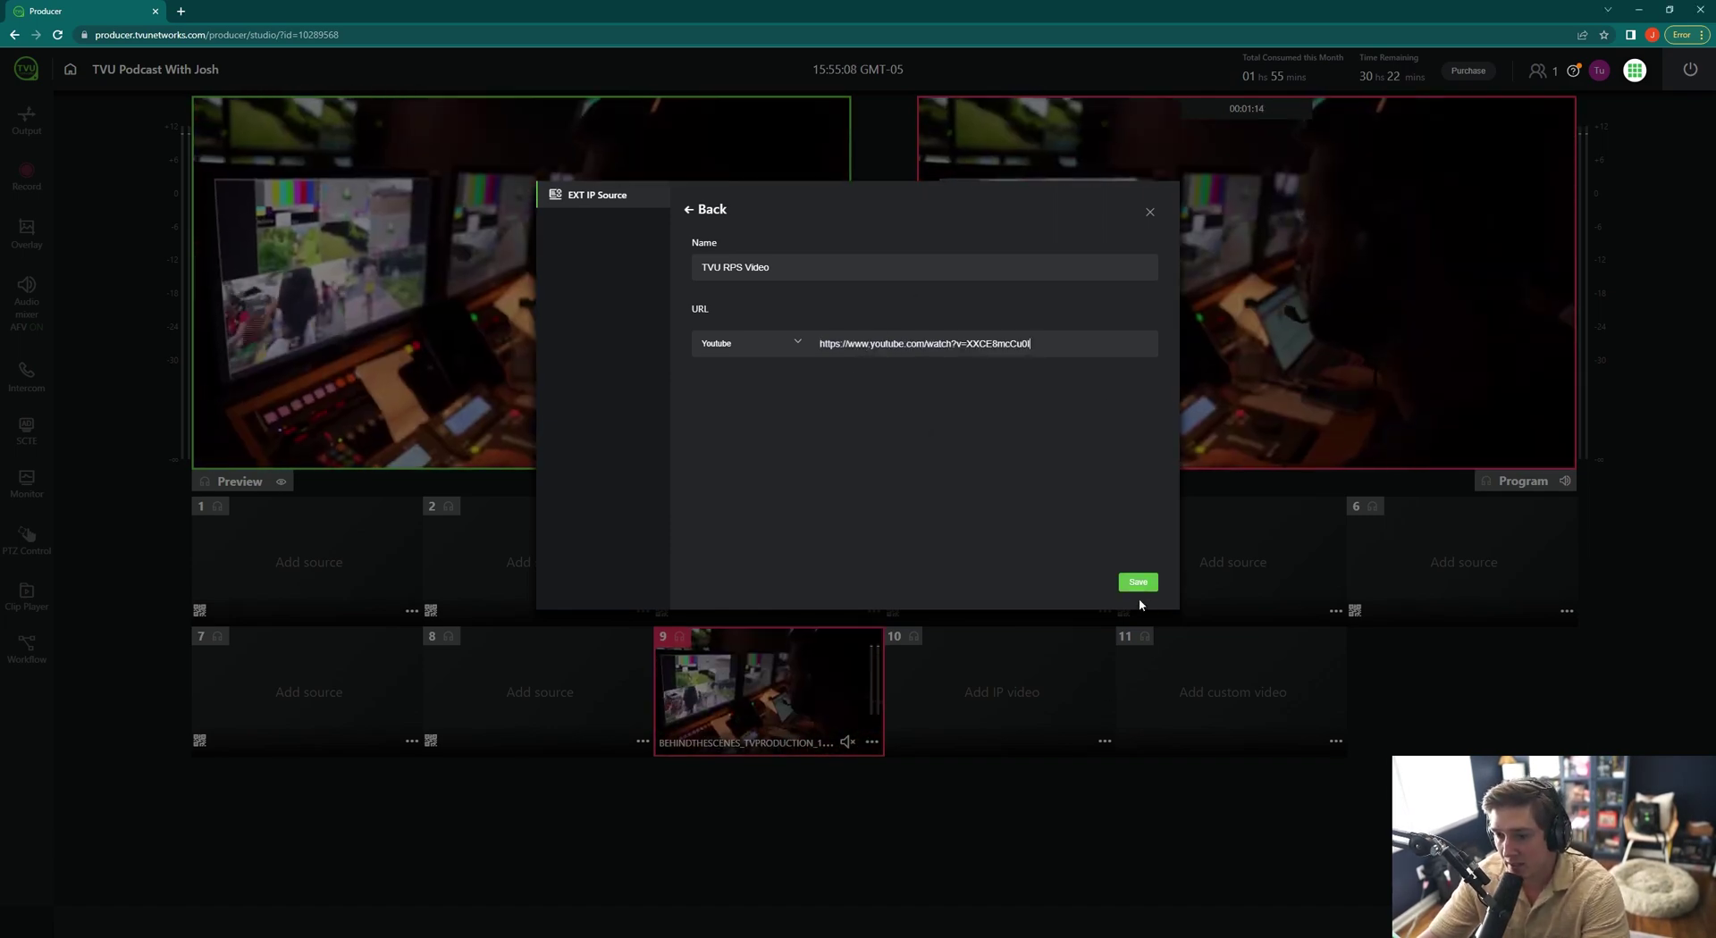
click(1137, 583)
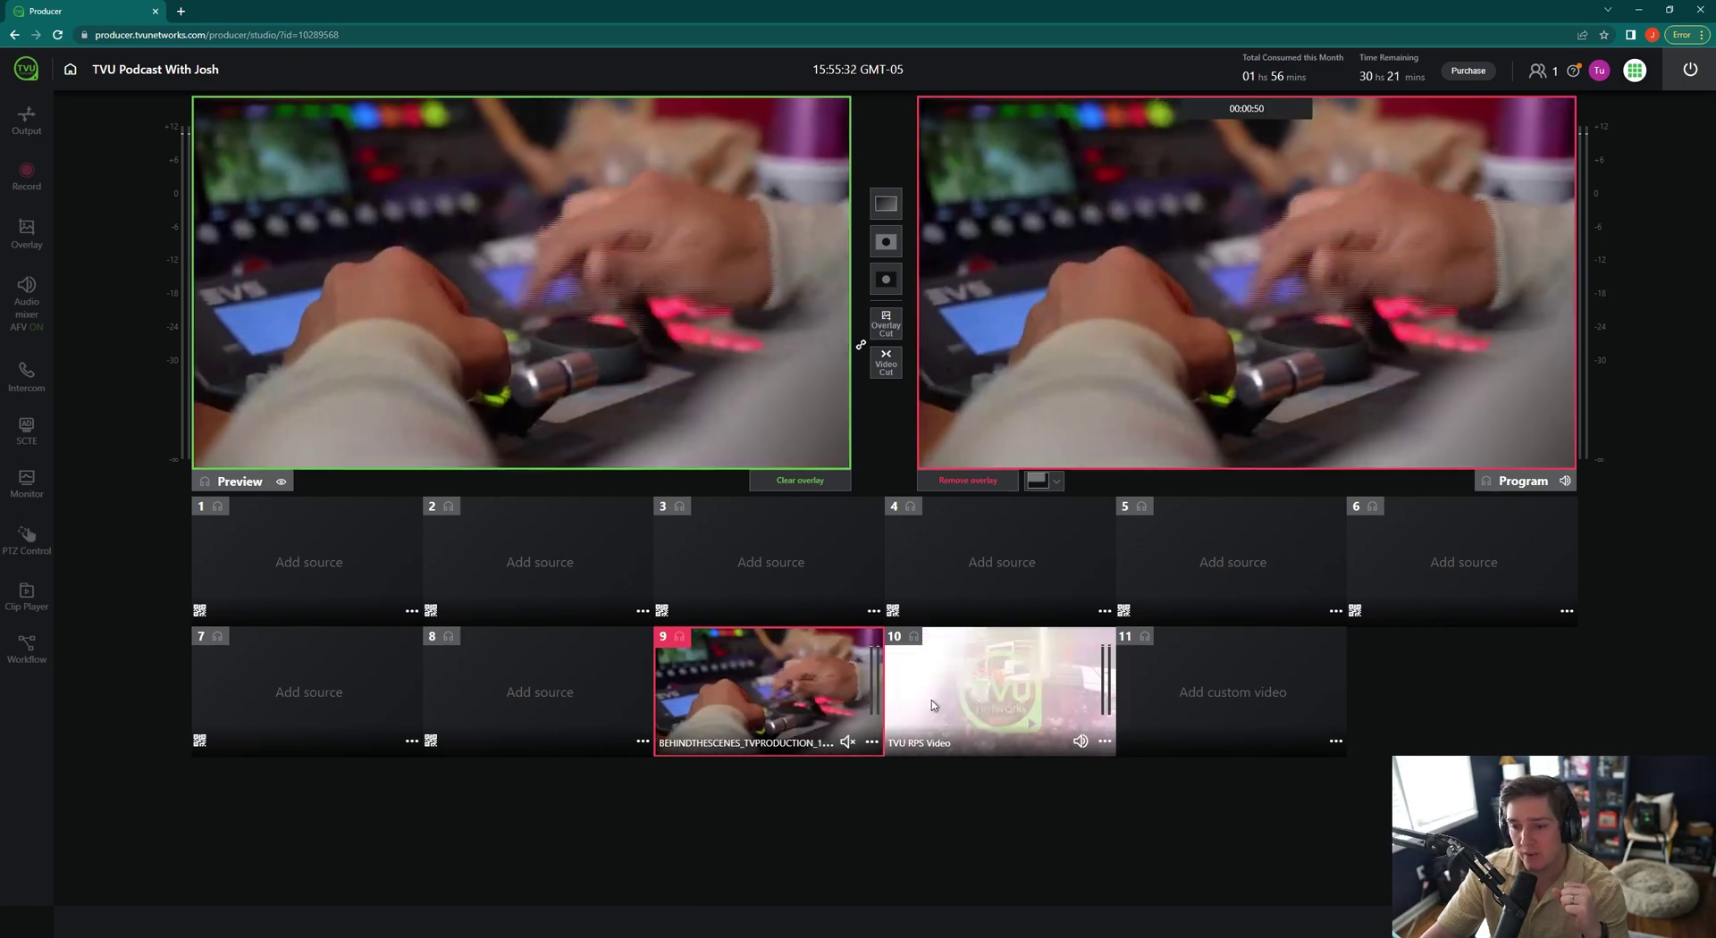
- Load TVU RPS Video into Preview, cut it to Program, then cut source 9 back on air
click(1003, 691)
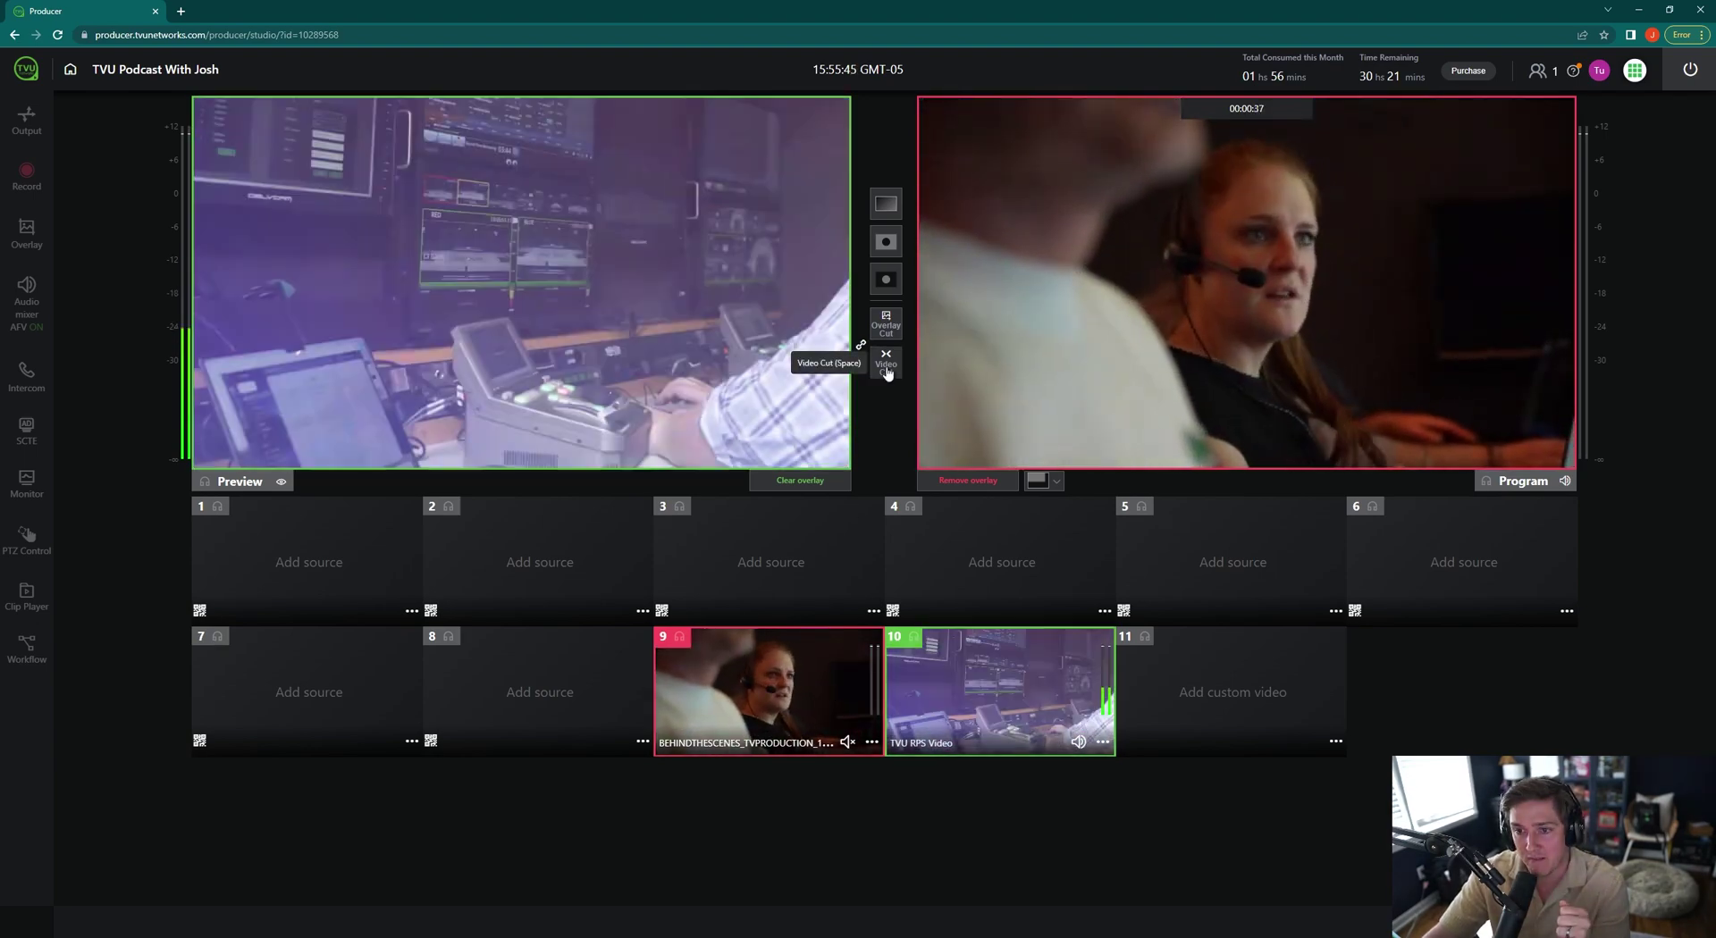
click(886, 368)
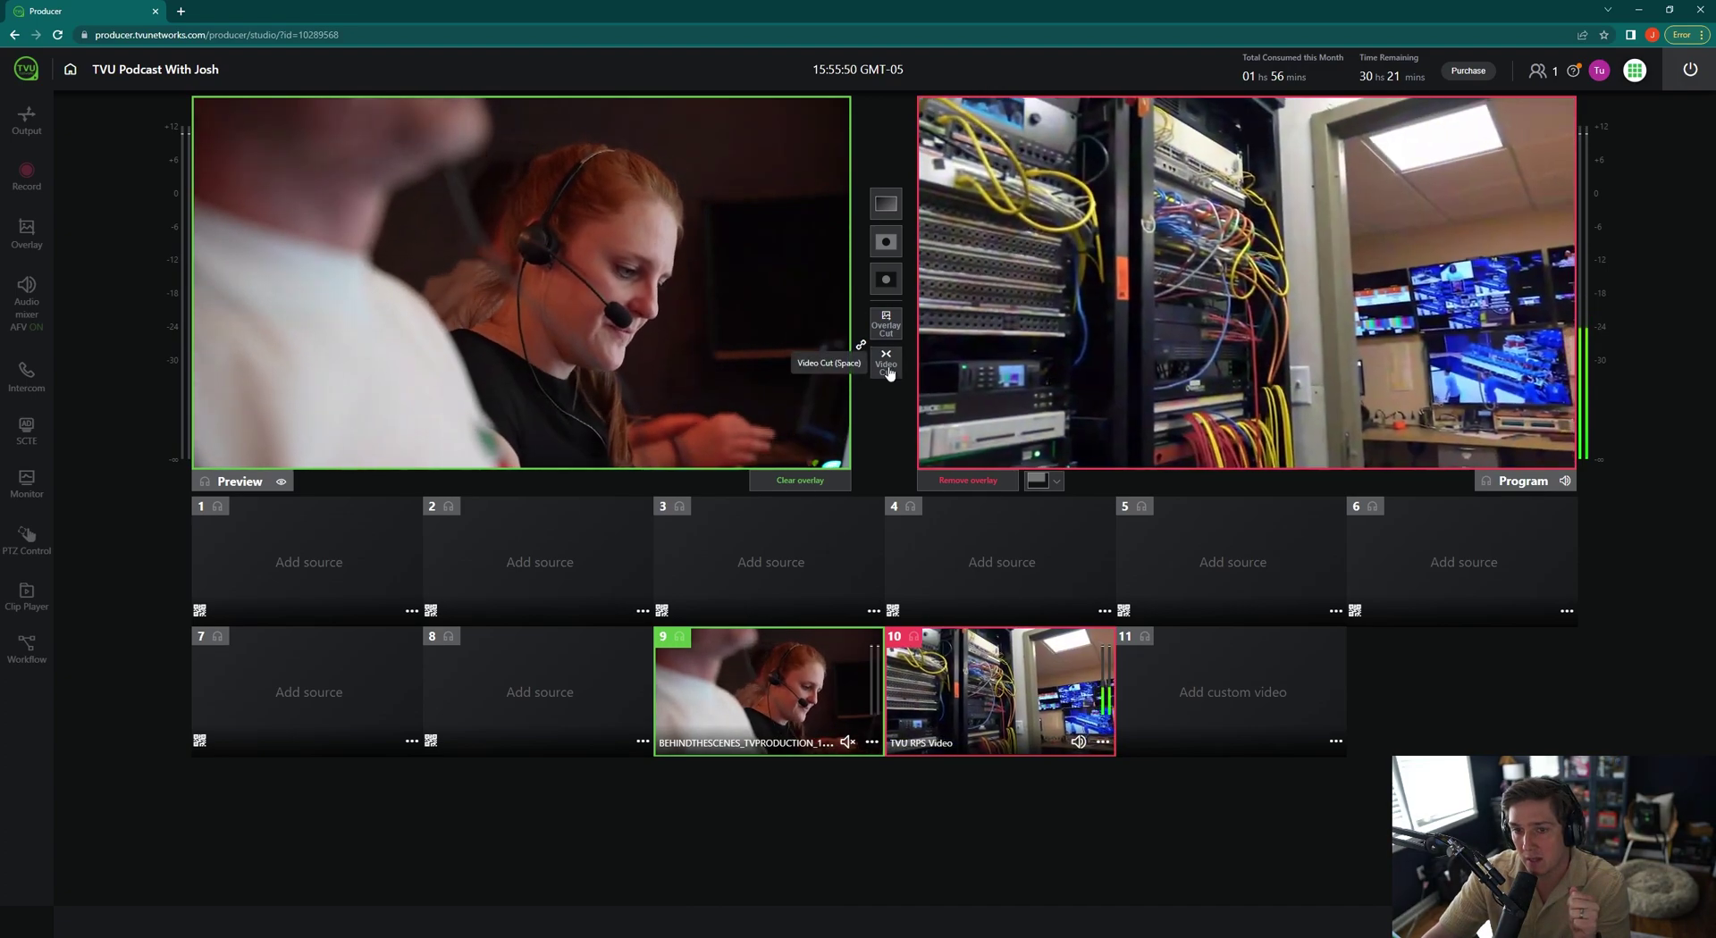
click(887, 367)
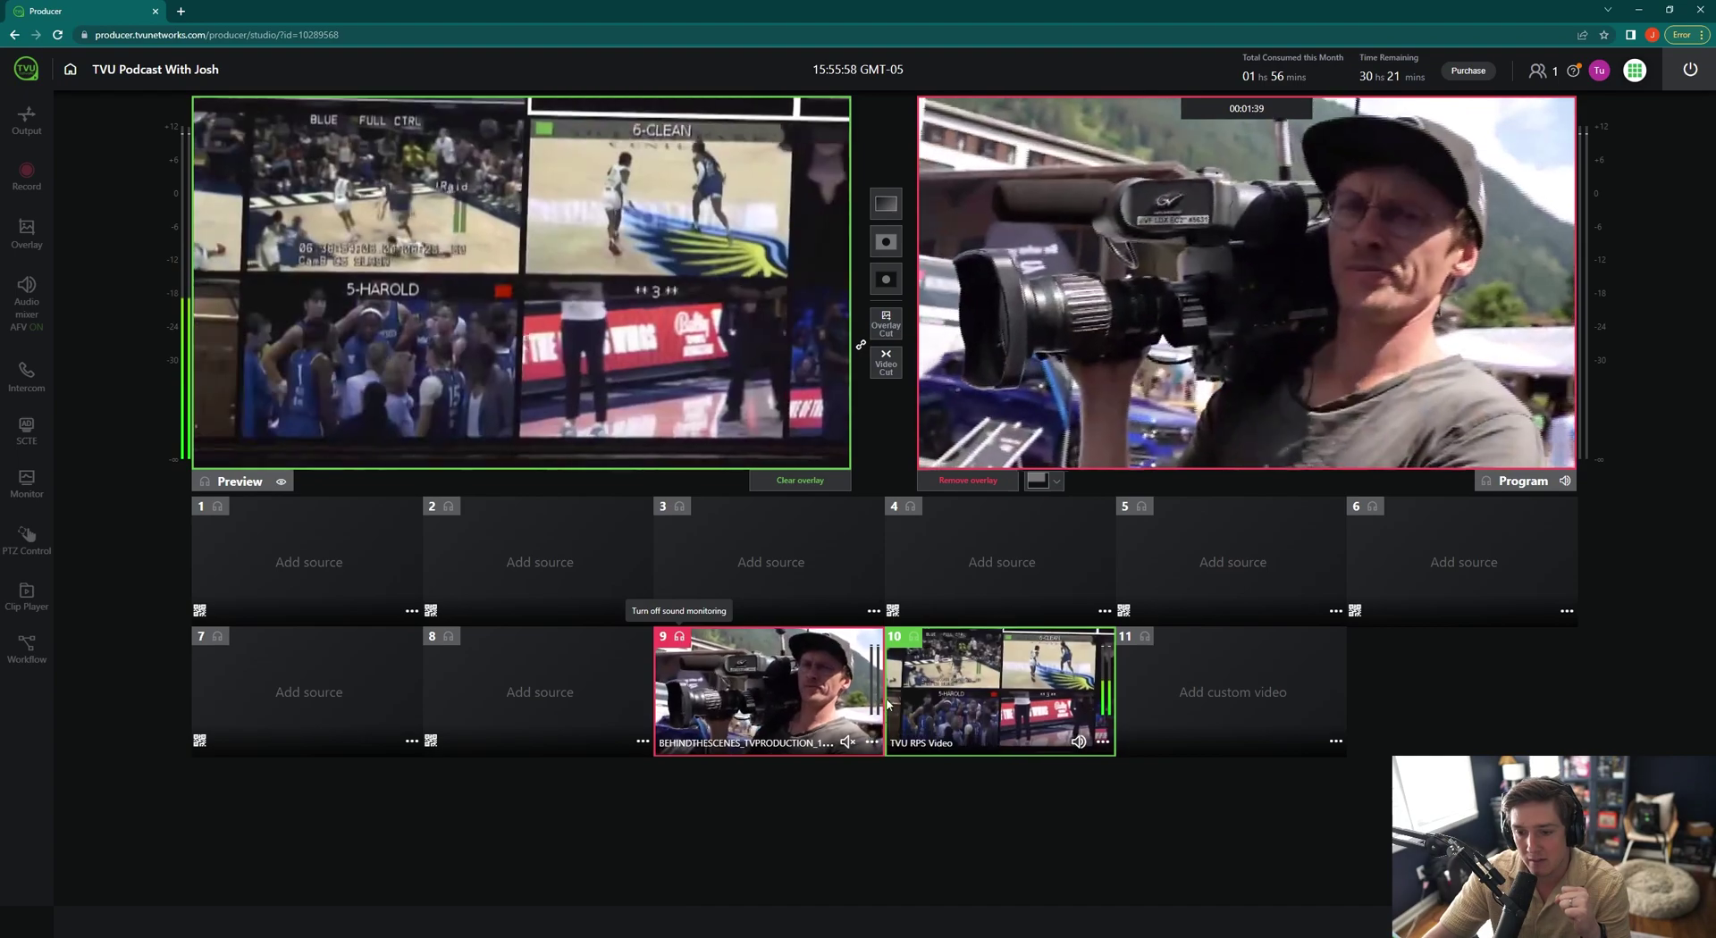
- Toggle source 9's audio and lower its volume to about -15 dB
mouse_move(848, 747)
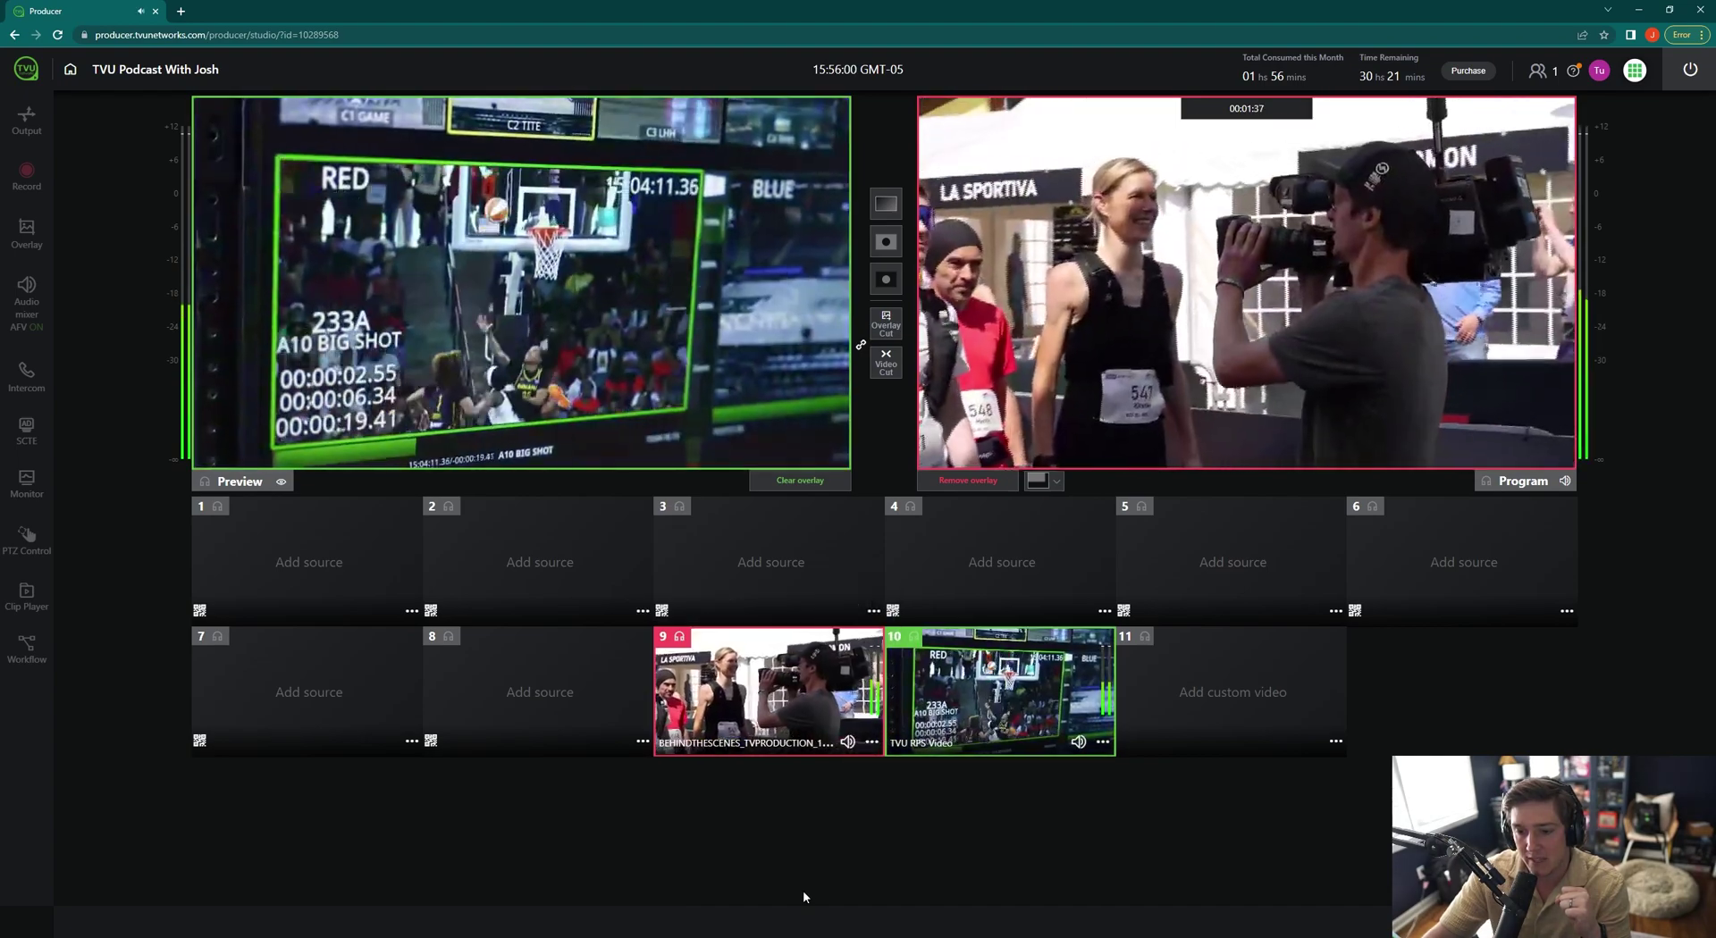
click(846, 743)
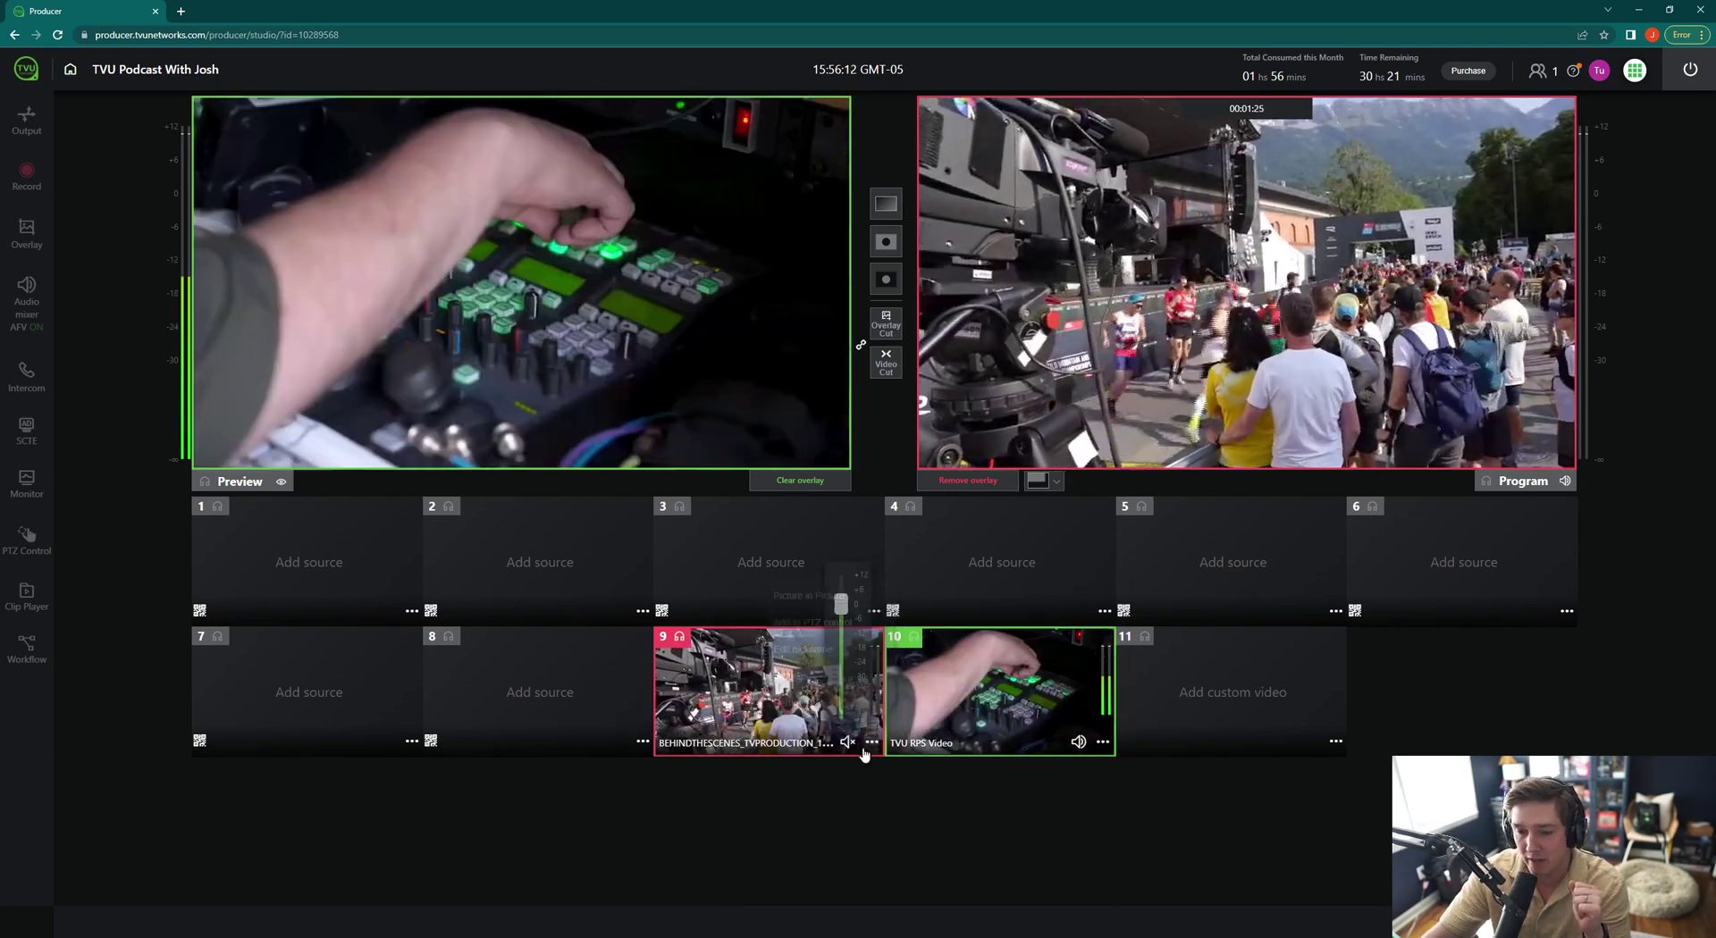
drag(841, 605, 848, 661)
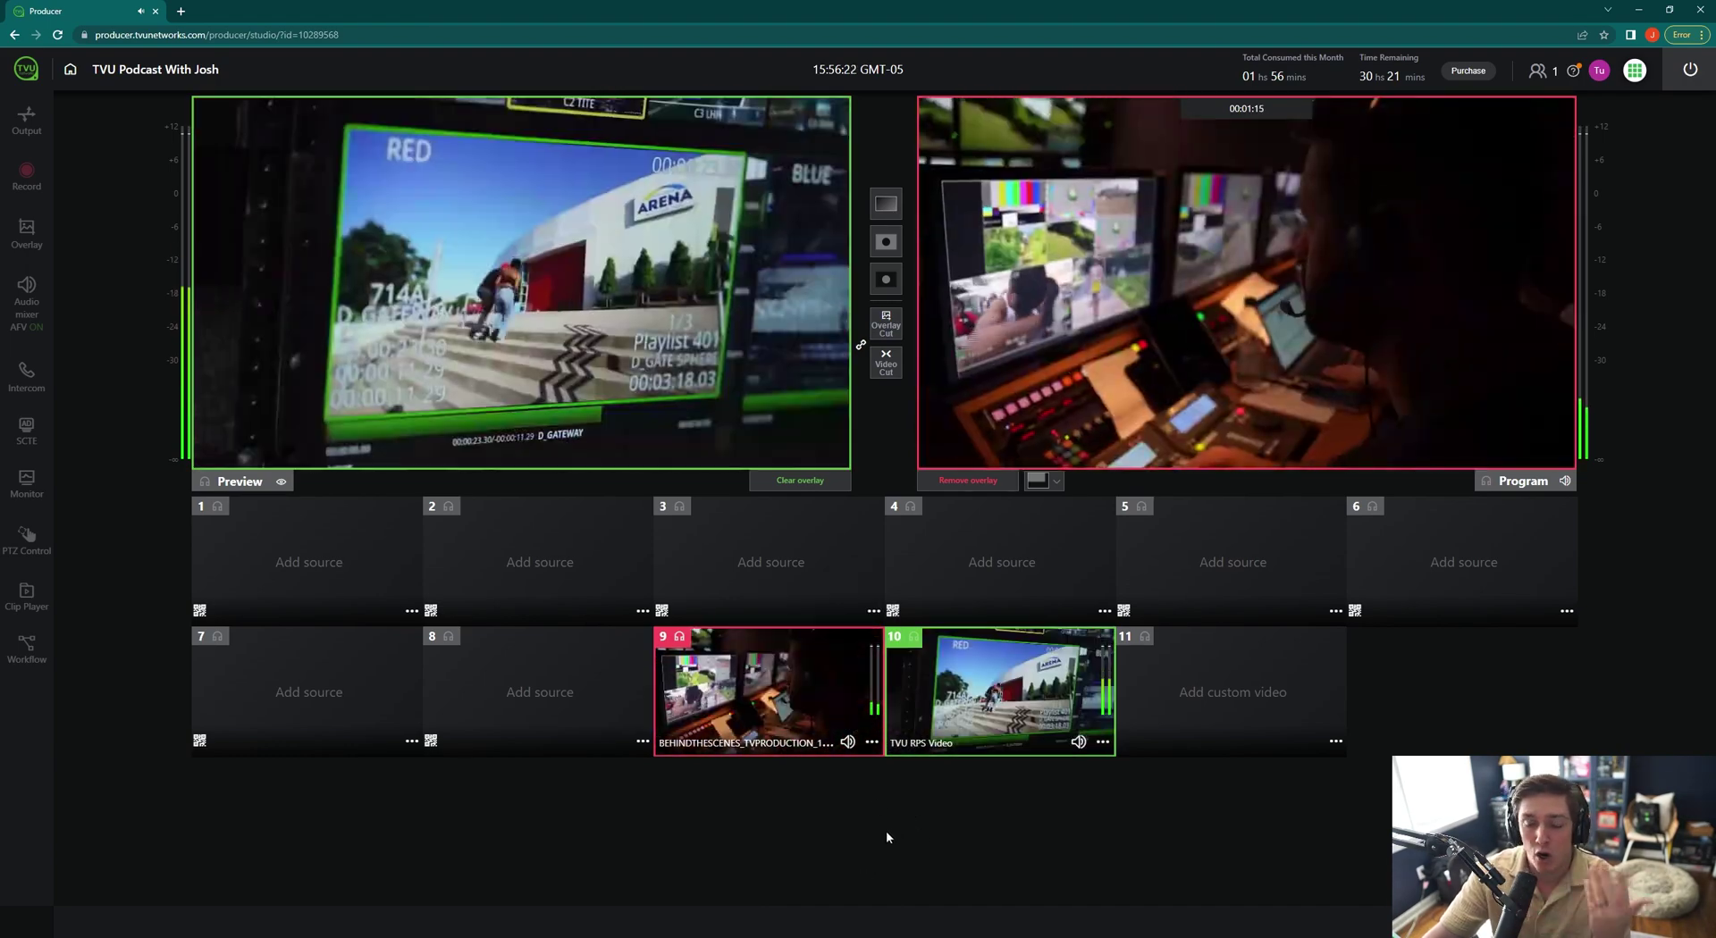
- Mute the audio of source 10 and source 9
click(872, 742)
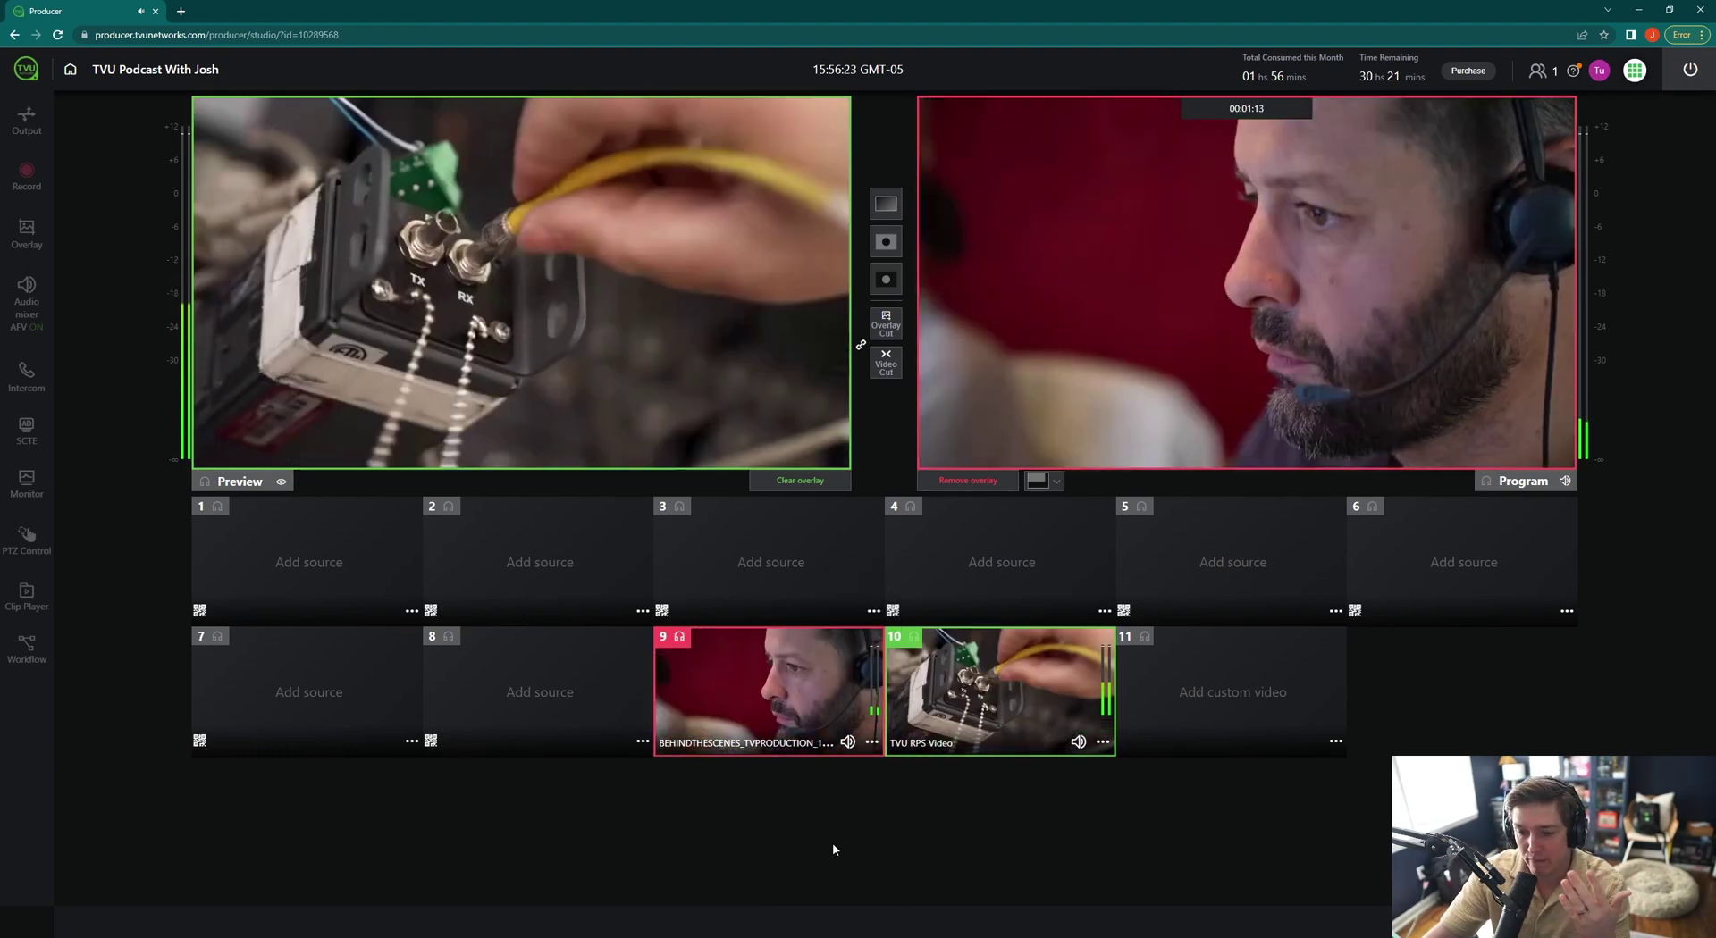
mouse_move(1078, 742)
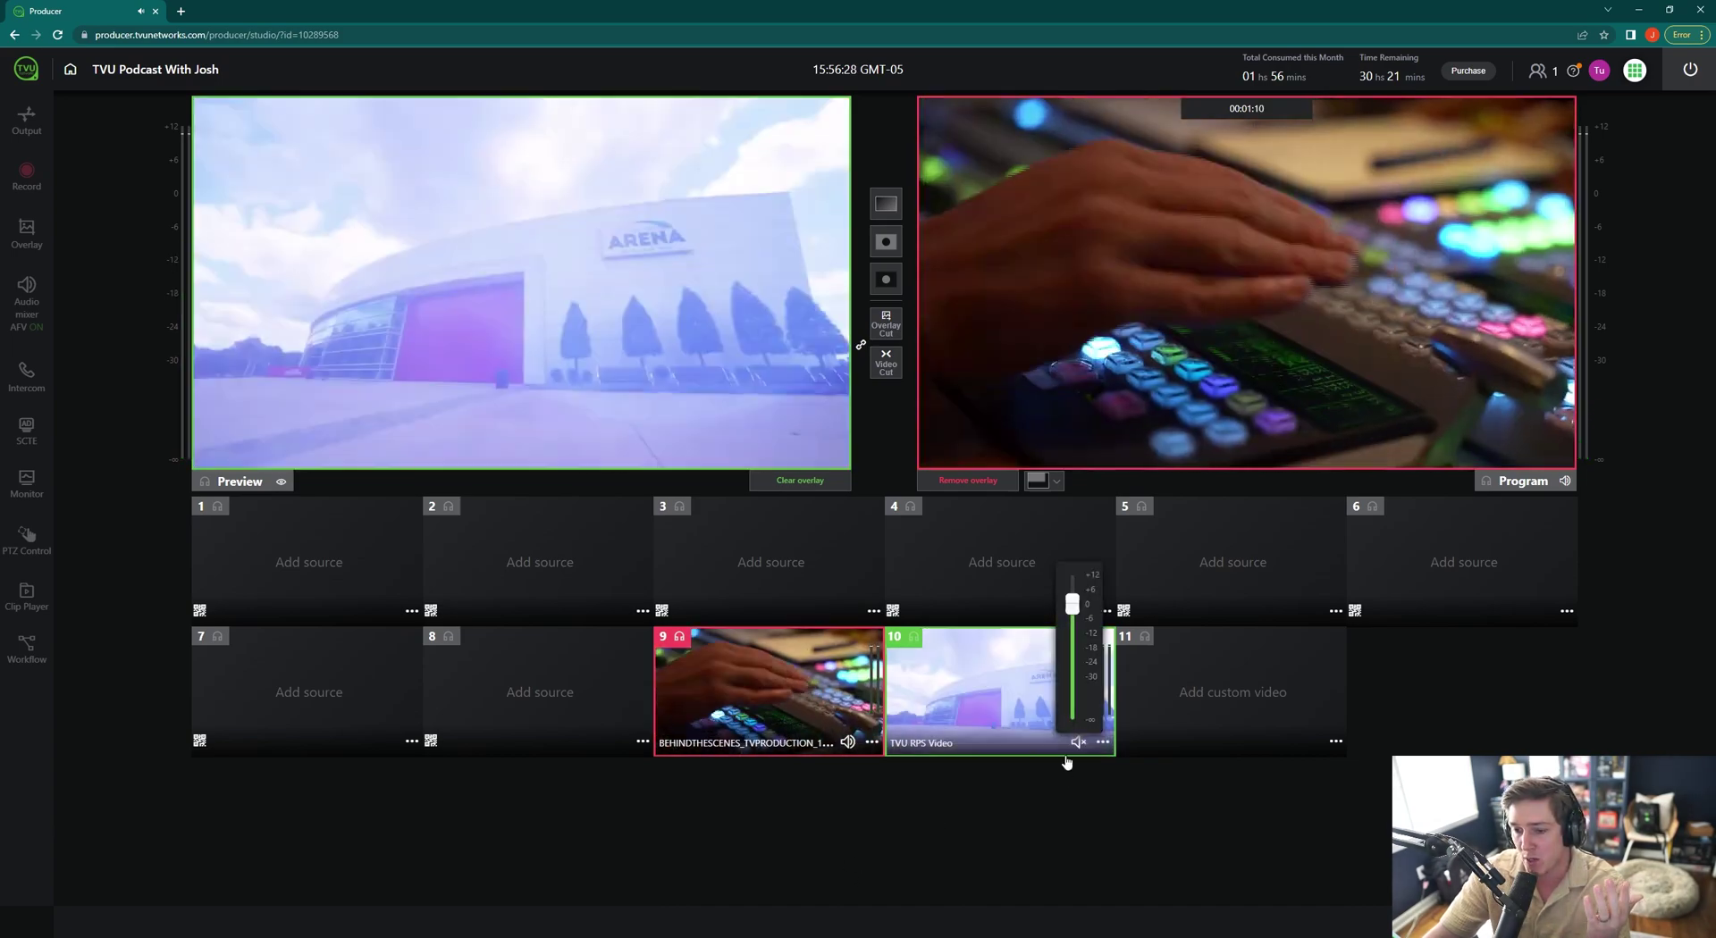
click(1079, 742)
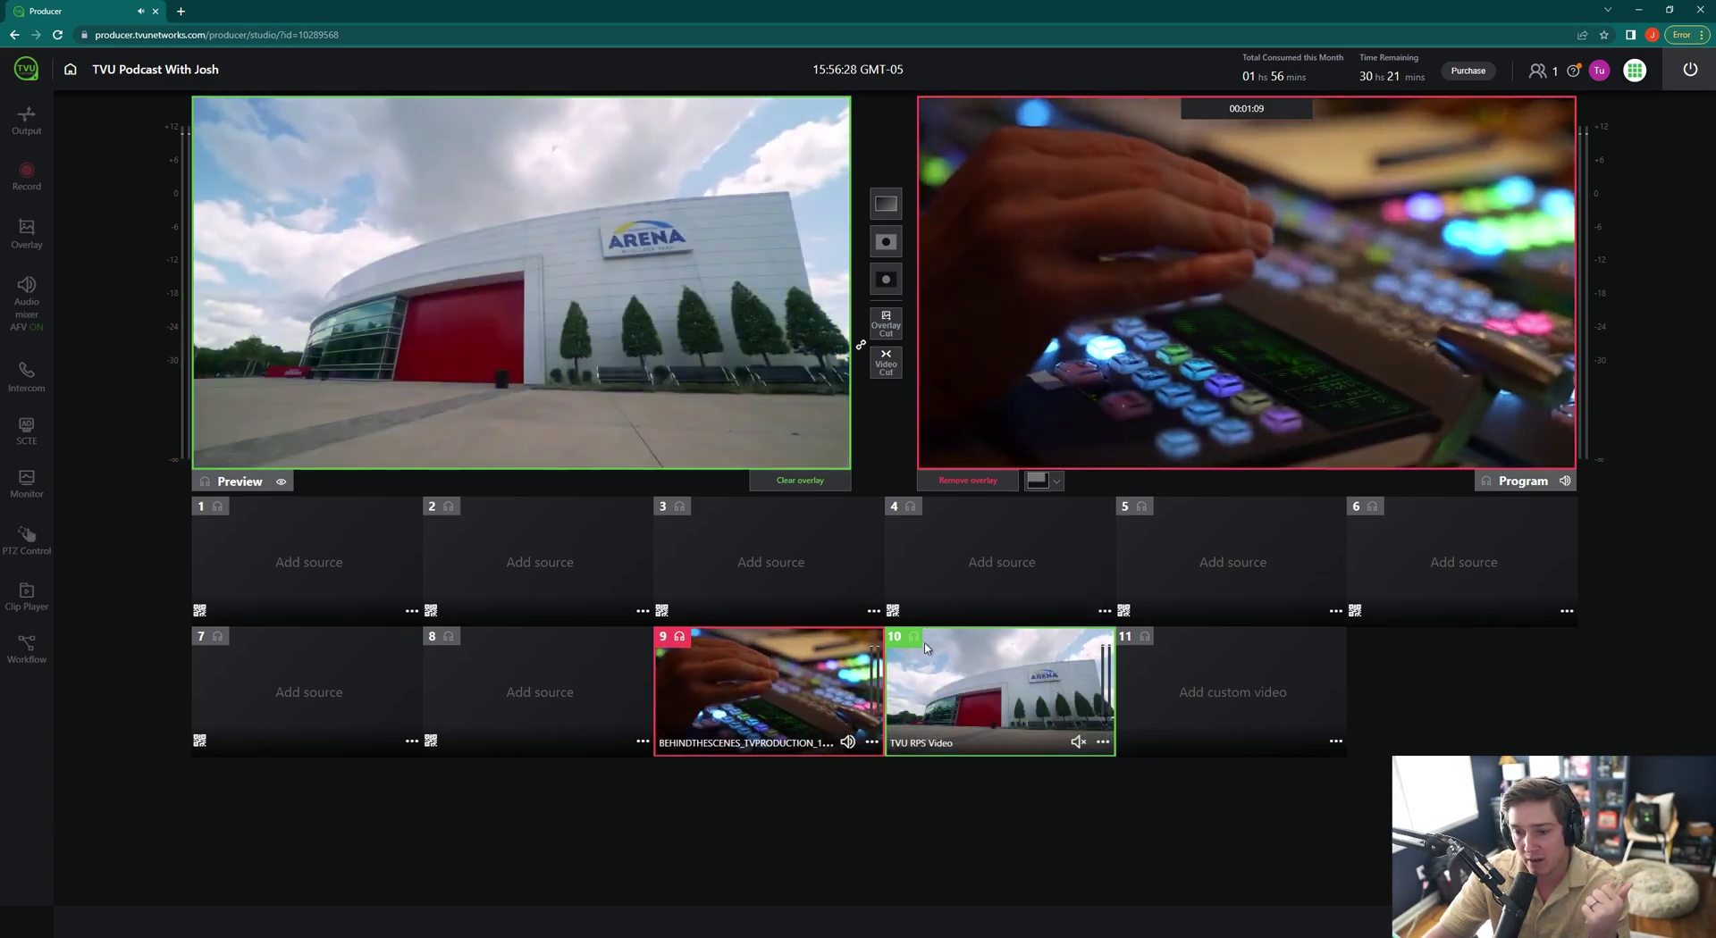
click(847, 742)
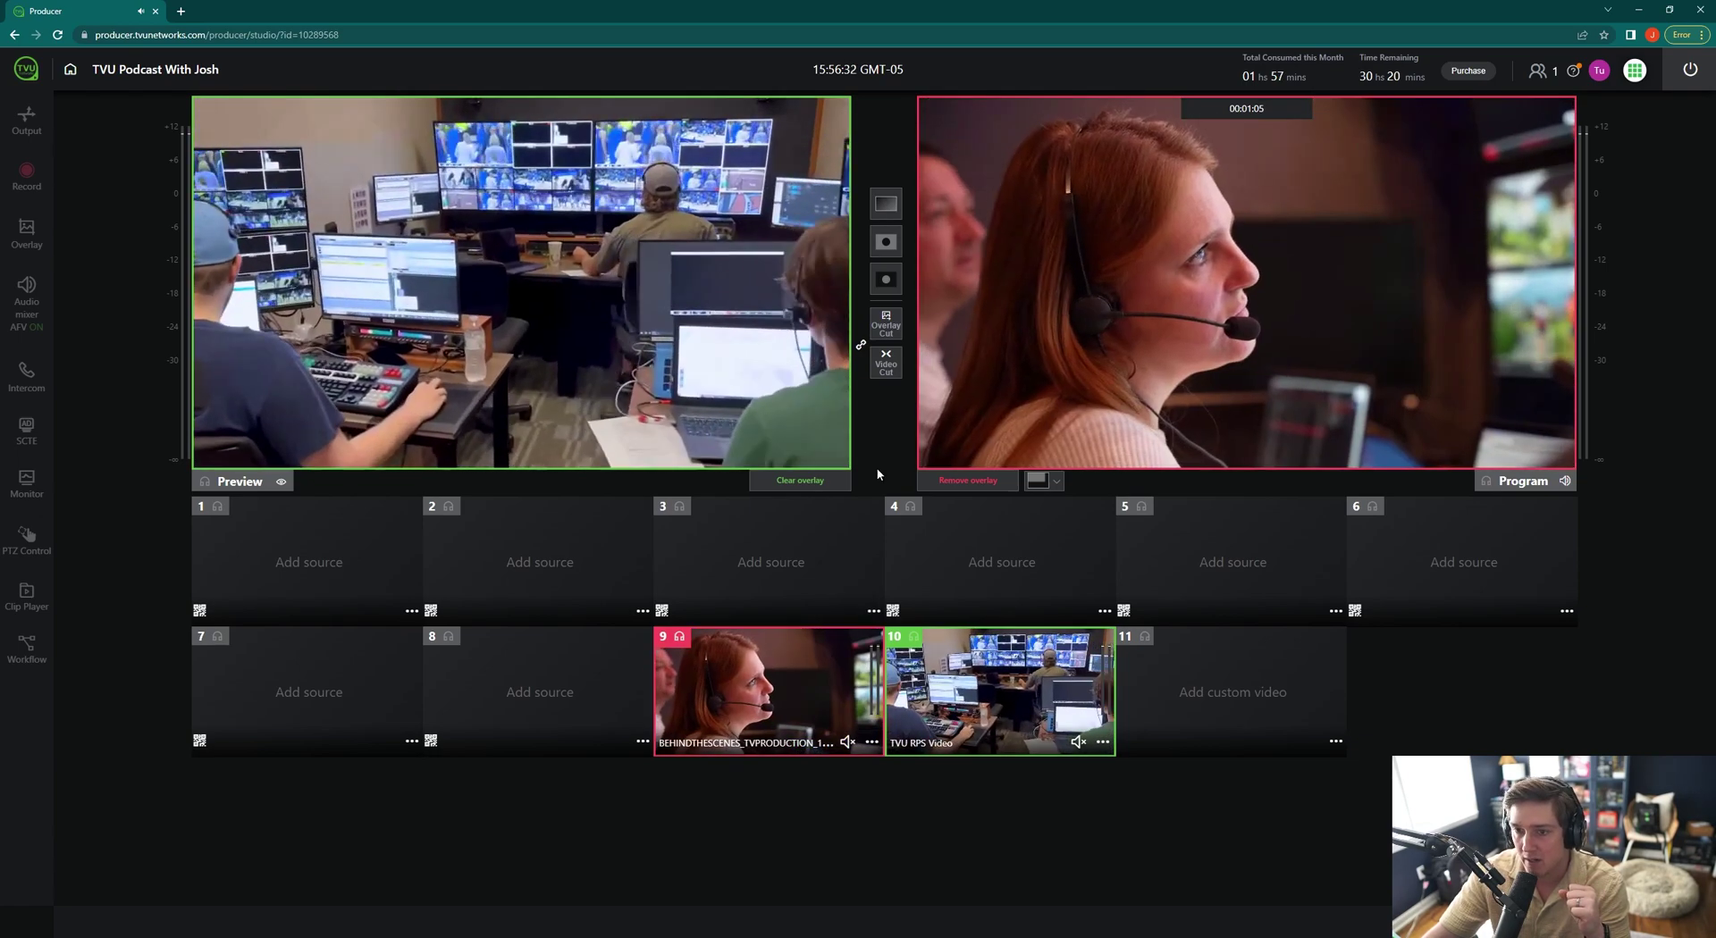
- Cut TVU RPS Video to Program, then open and dismiss source 9's options menu
click(887, 366)
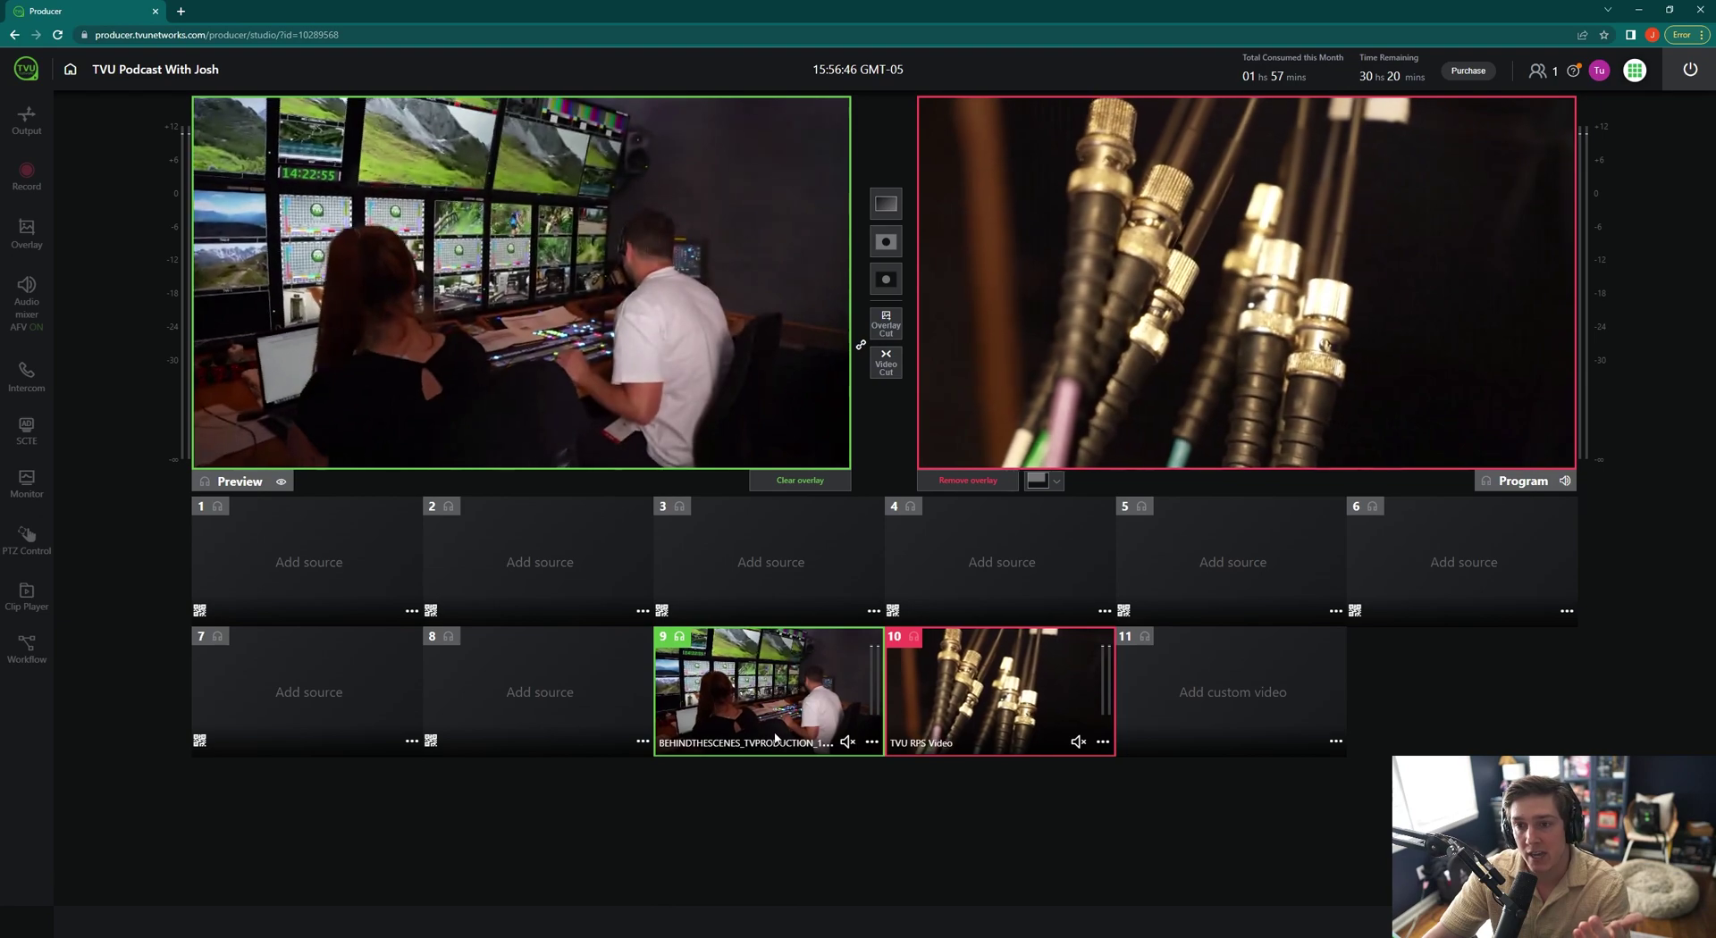
click(871, 741)
click(785, 763)
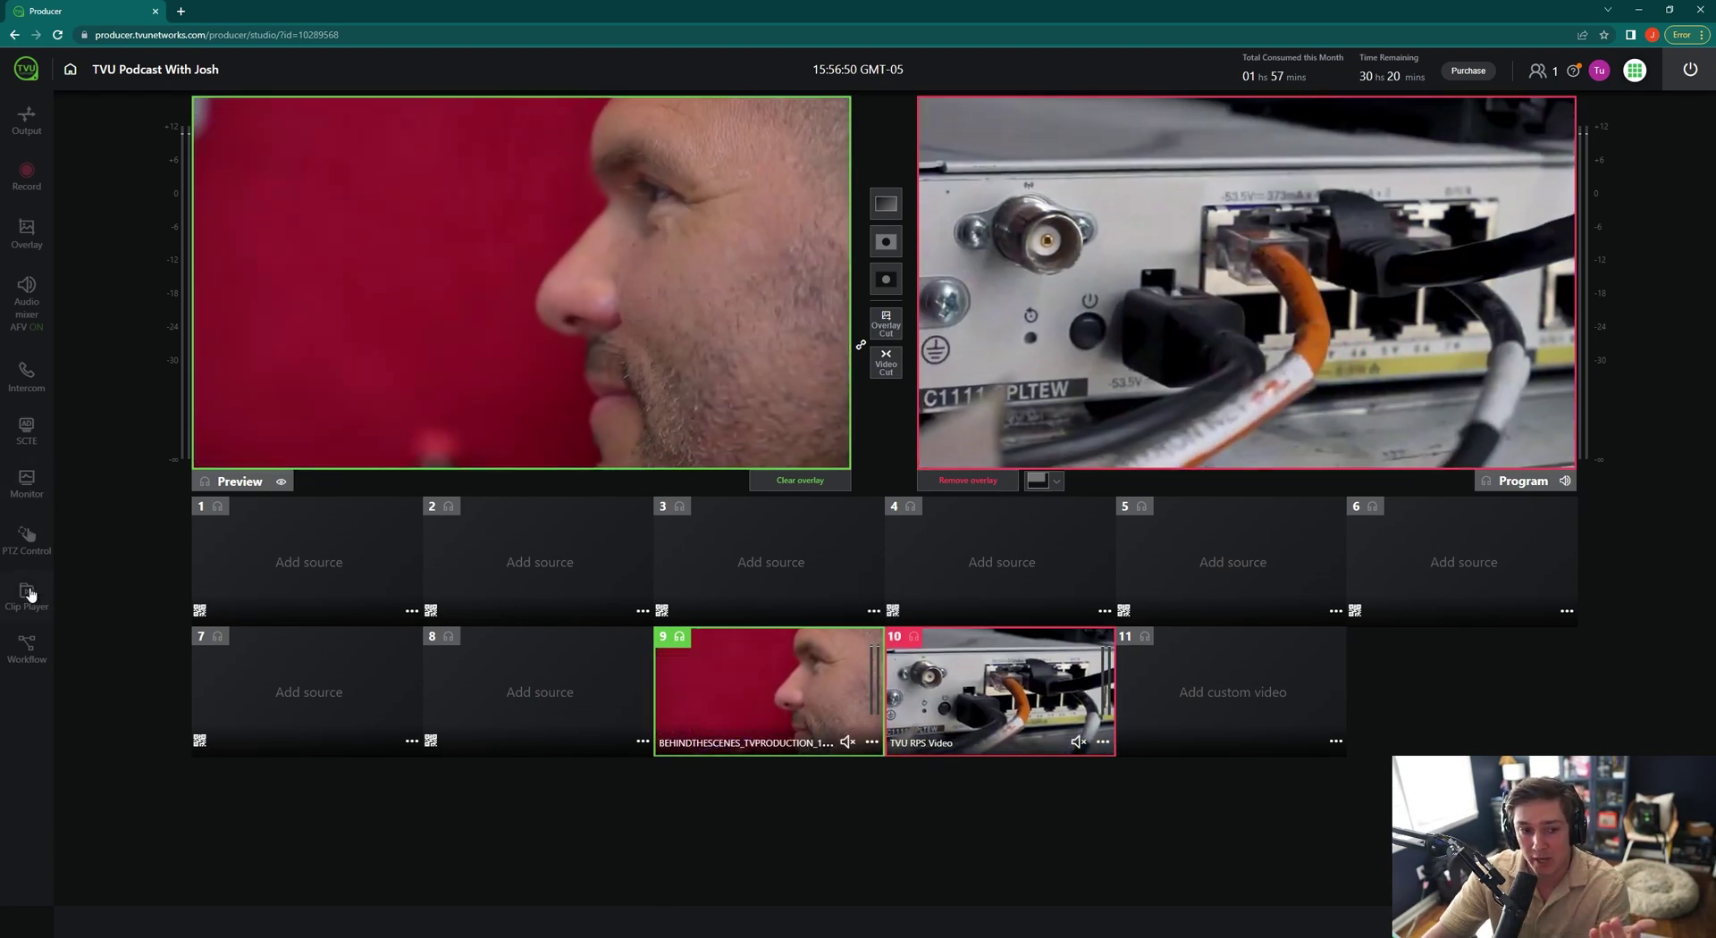
- Filter source 9's clip list by 'tvu', then clear the search to show all clips
click(27, 594)
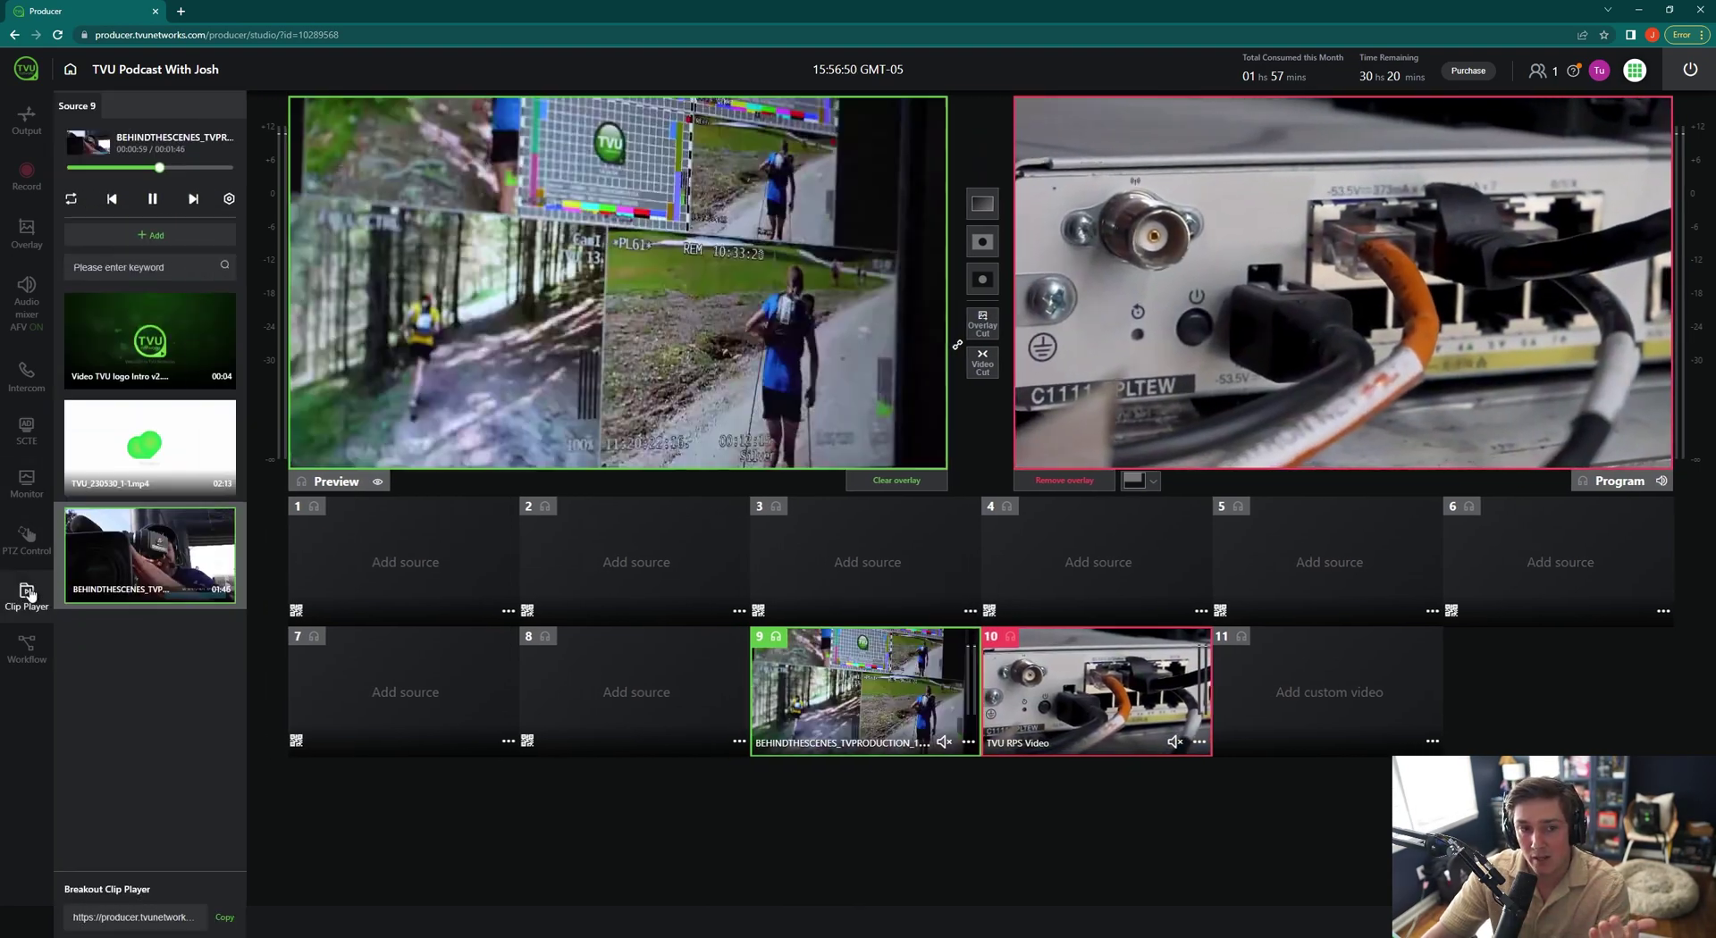
mouse_move(178, 474)
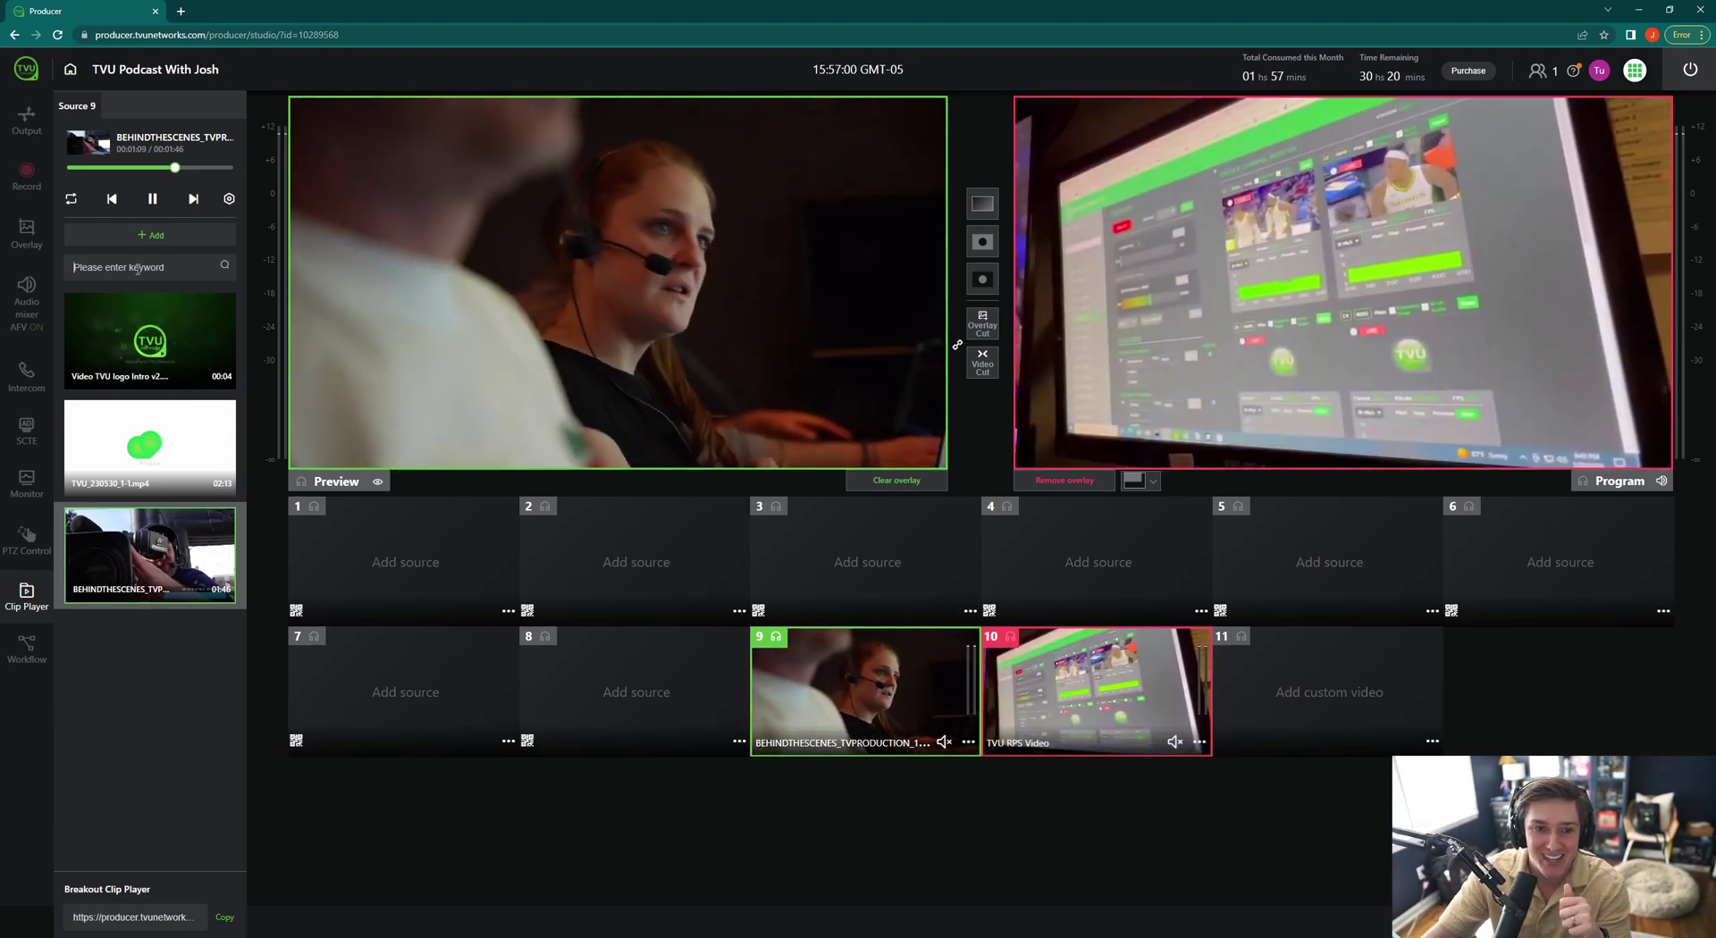
text(vu)
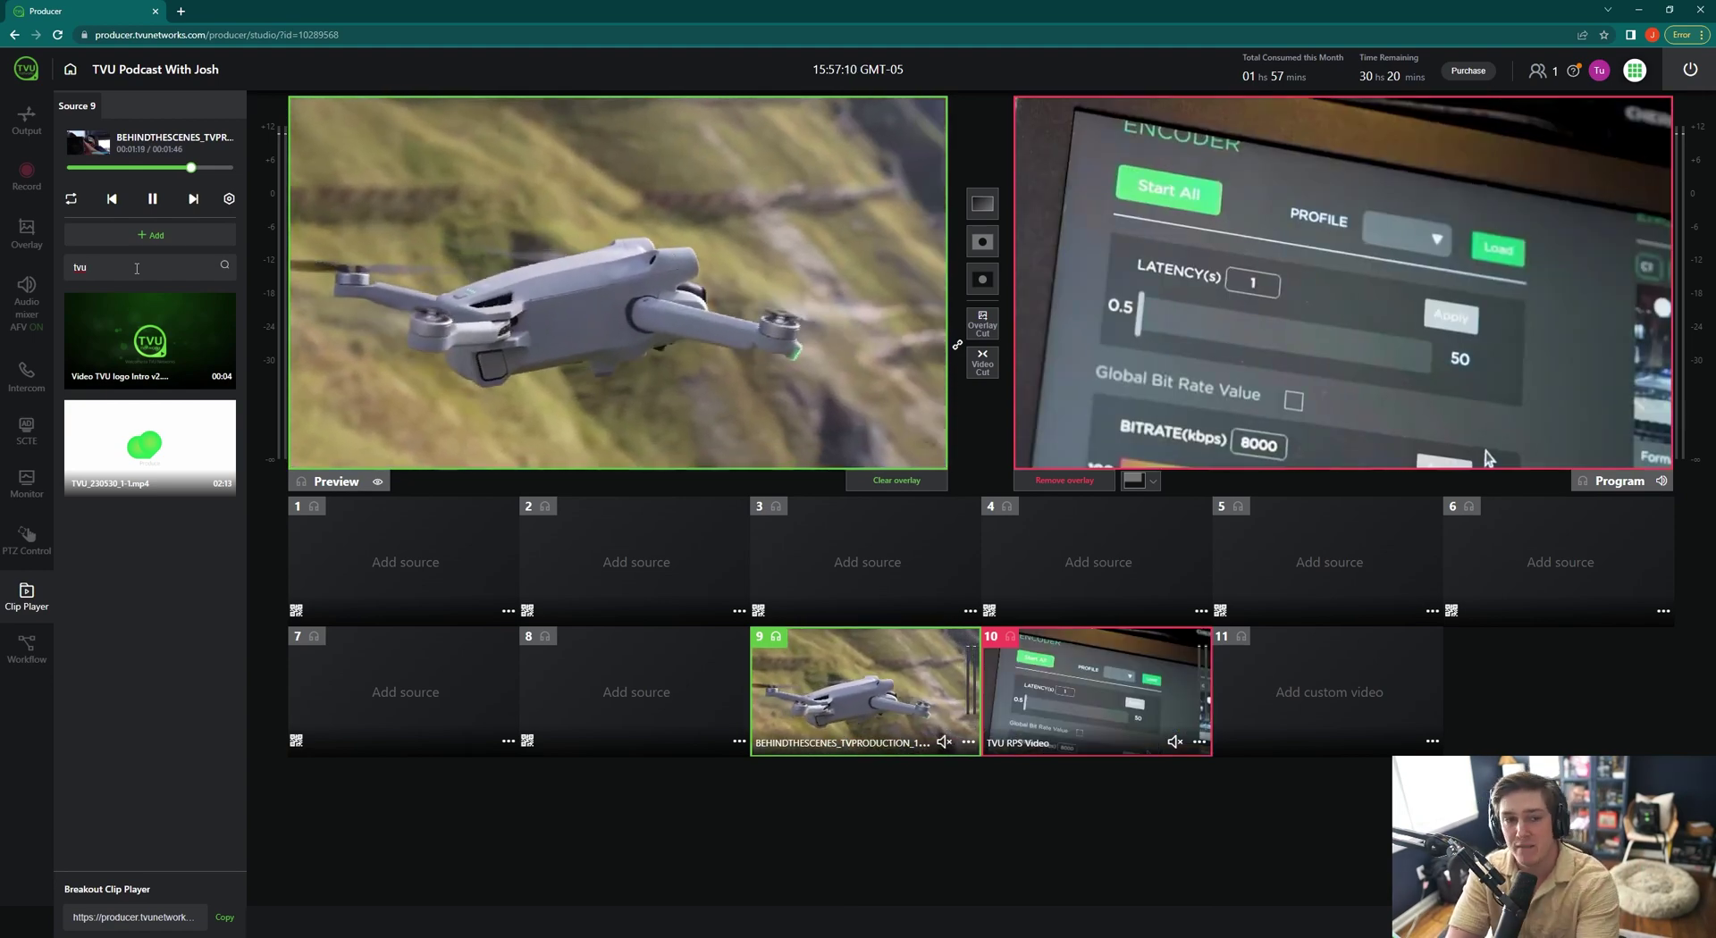
key(BackSpace)
key(BackSpace)
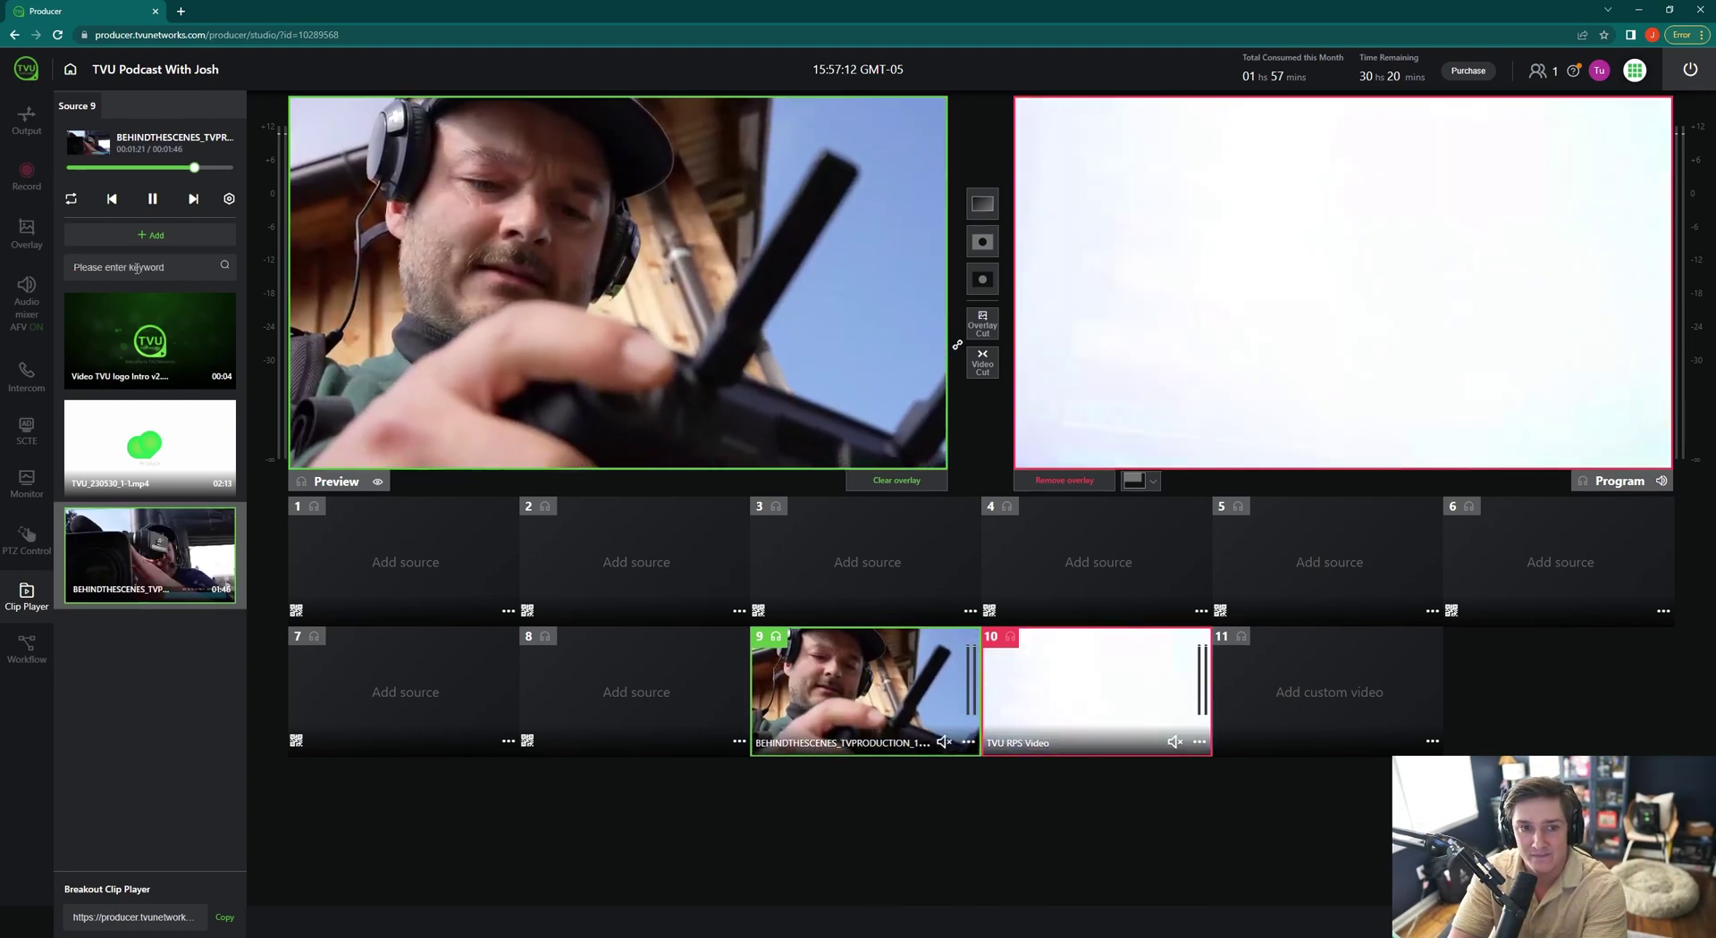